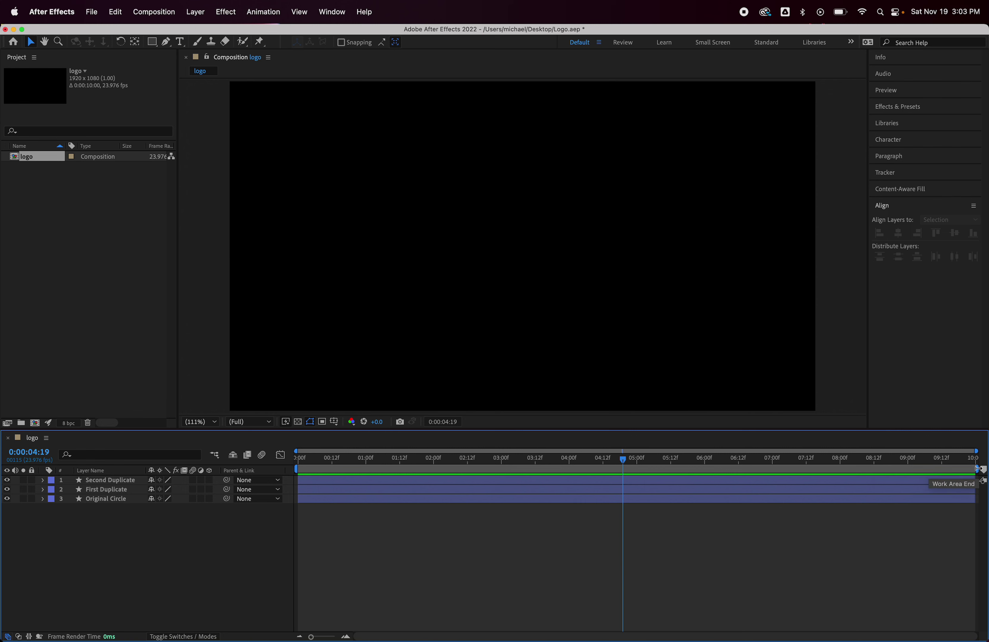
- End the logo composition's work area at about 5 seconds and add the composition to the Render Queue
left_click_drag(976, 469, 638, 471)
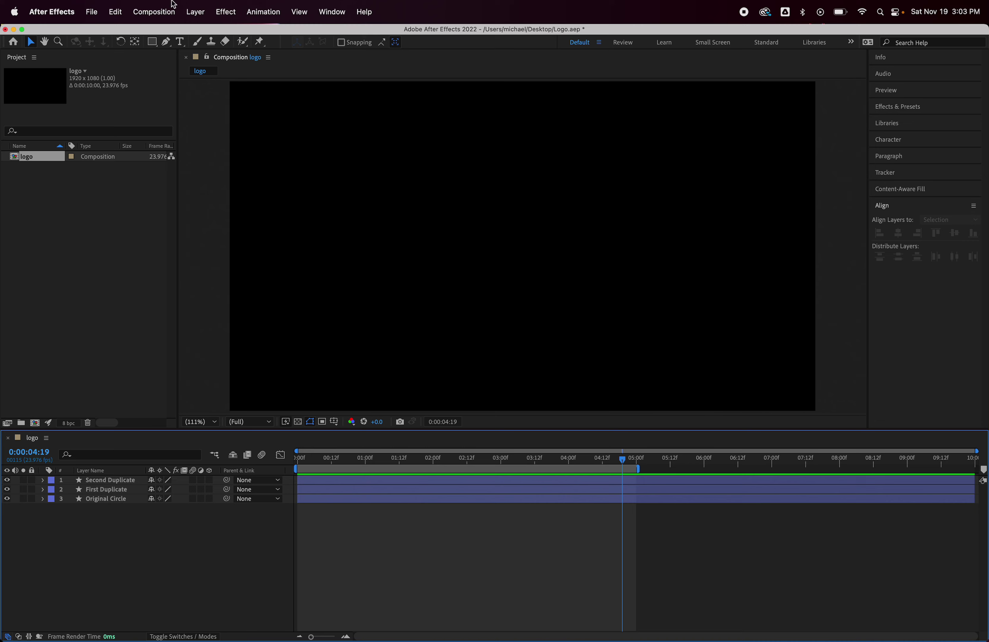
left_click(171, 5)
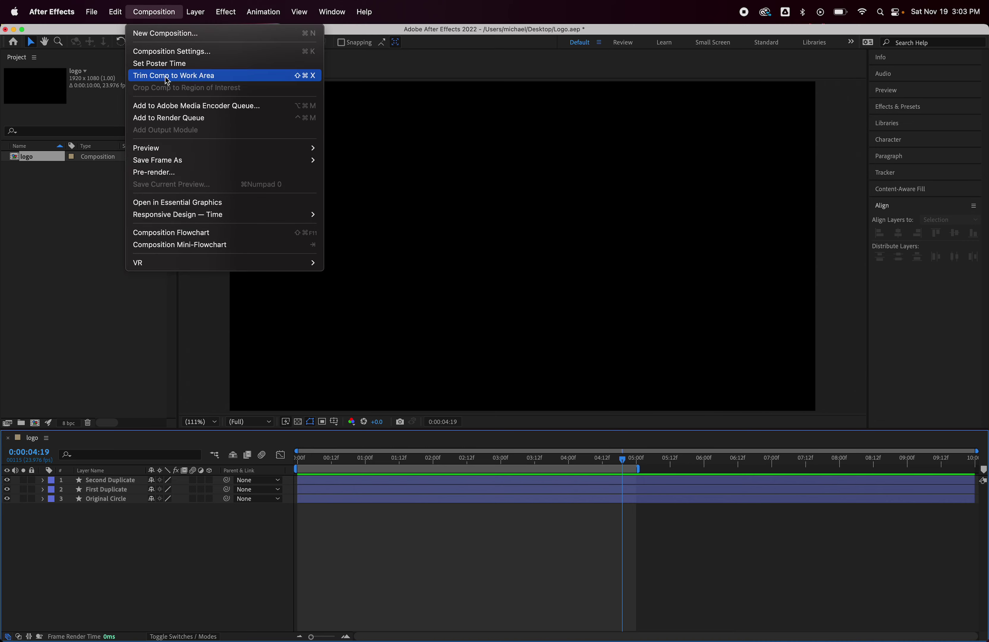
left_click(174, 119)
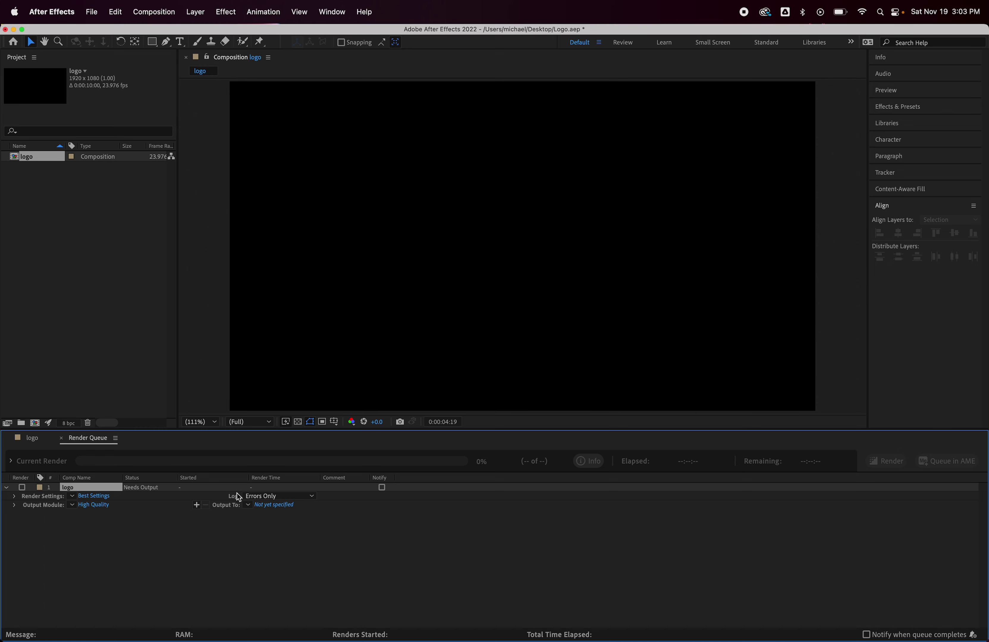
- Review the channel choices in the output module and accept QuickTime output with RGB channels and Apple ProRes 422
left_click(94, 506)
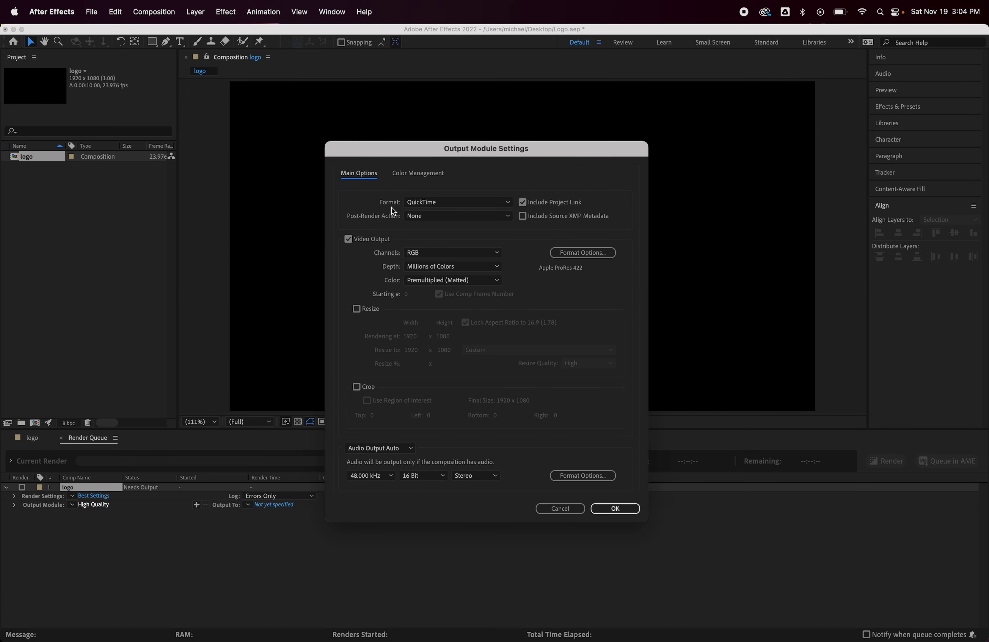
left_click(431, 254)
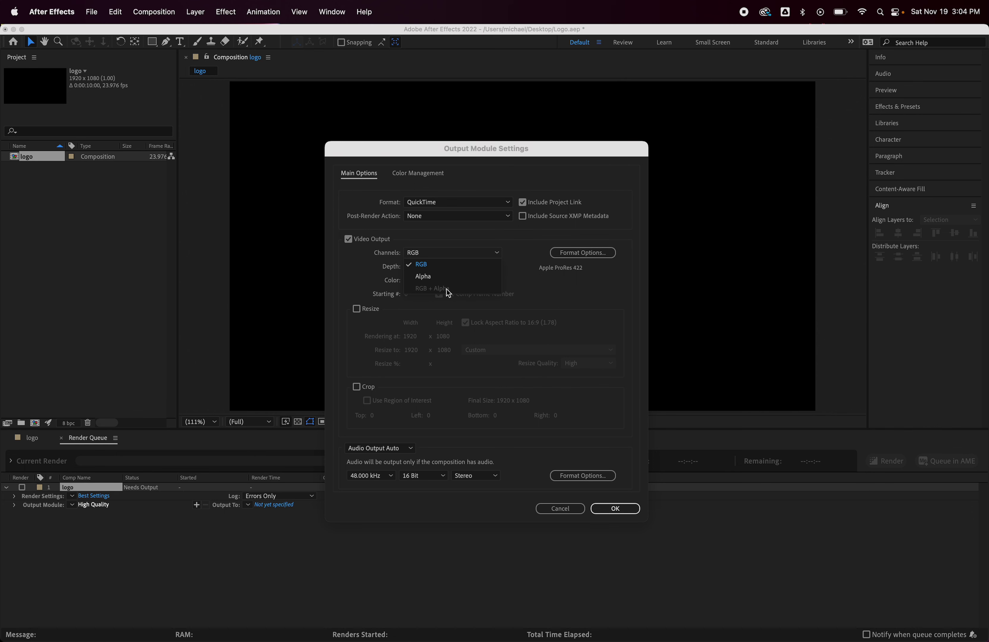
left_click(526, 265)
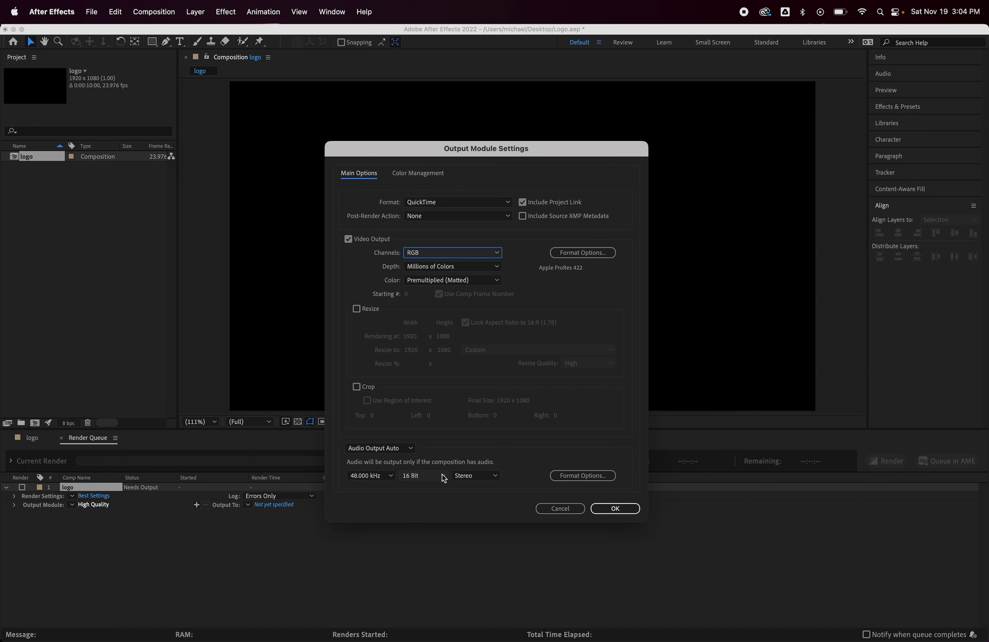
left_click(615, 509)
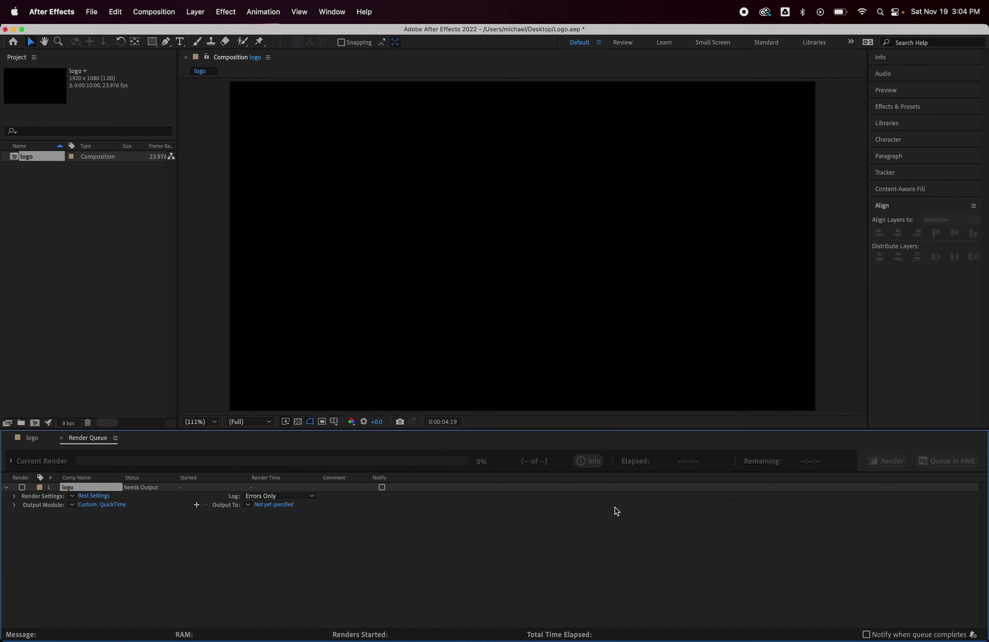
- Save the render output as logo.mov on the Desktop and render it, allowing access to files managed by Google Drive
left_click(277, 506)
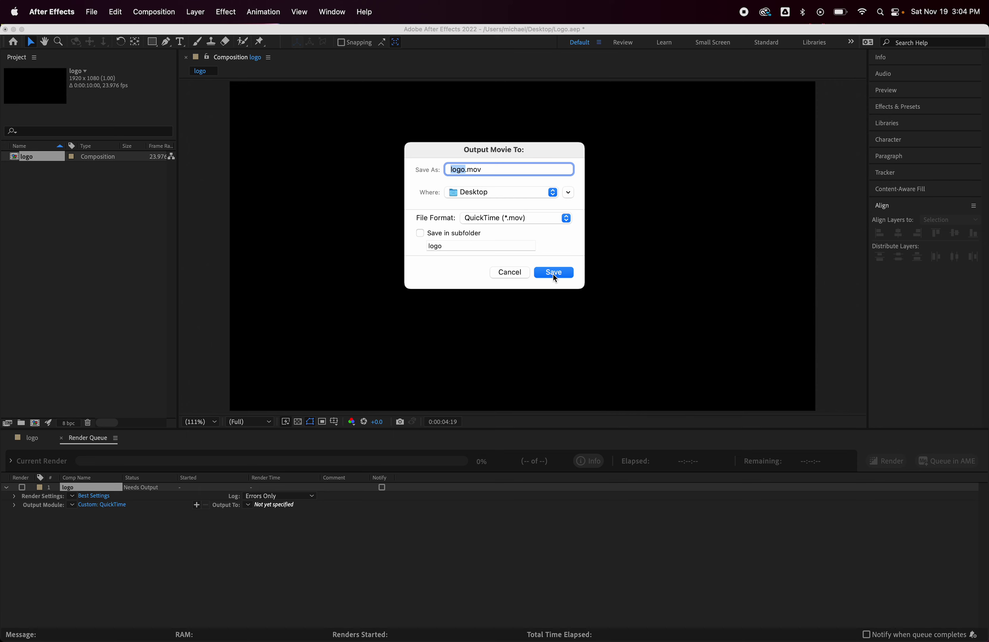
left_click(568, 192)
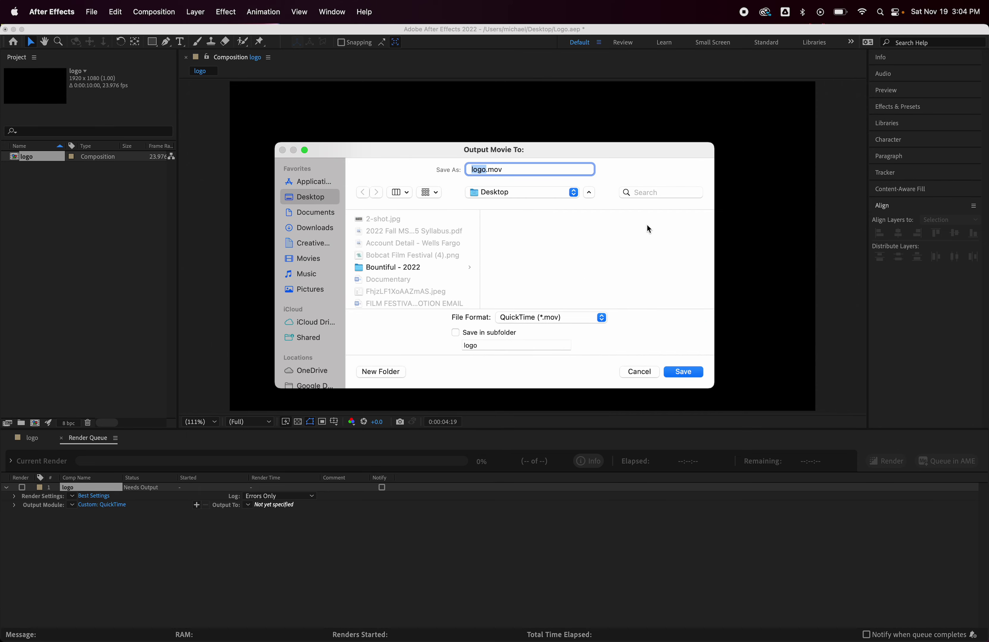
left_click(588, 192)
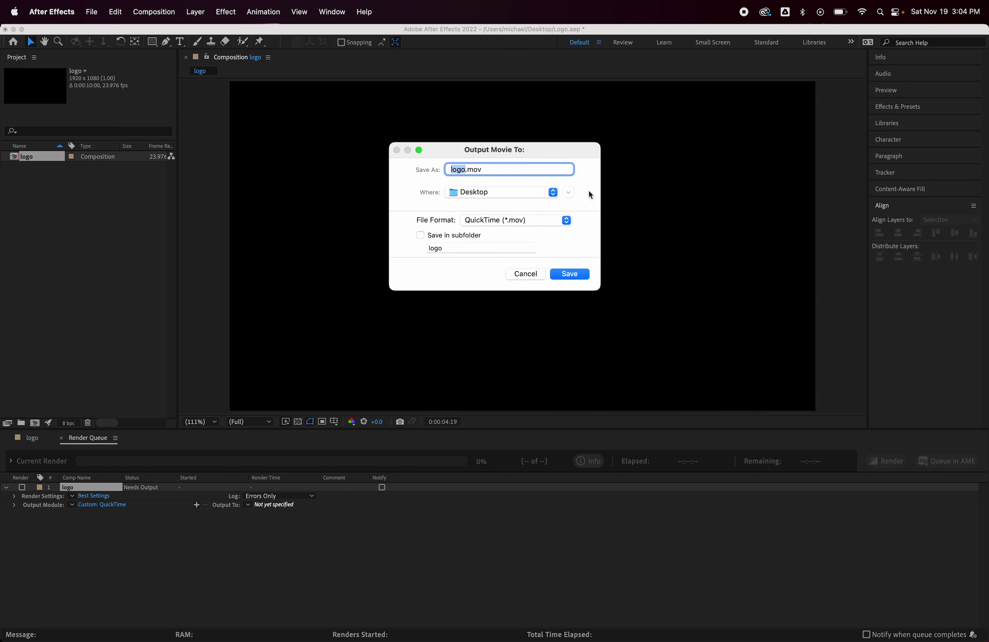
left_click(559, 275)
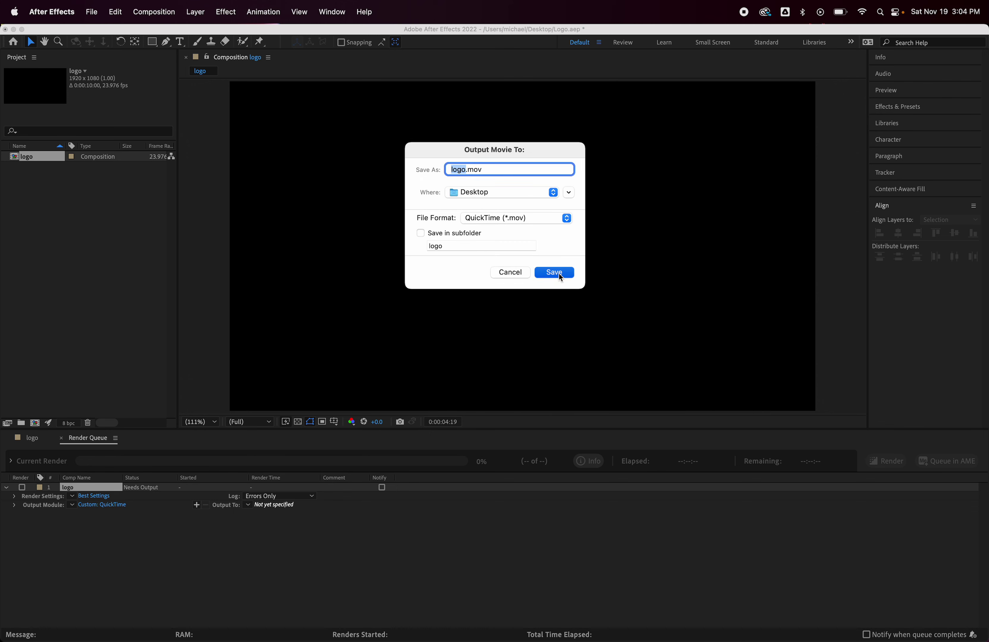
left_click(539, 239)
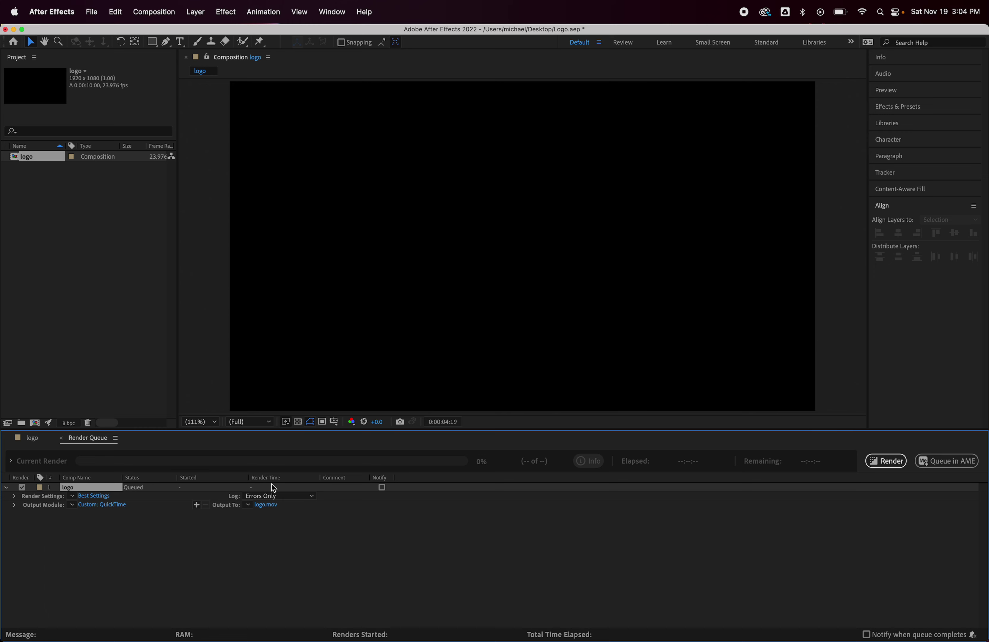
left_click(886, 461)
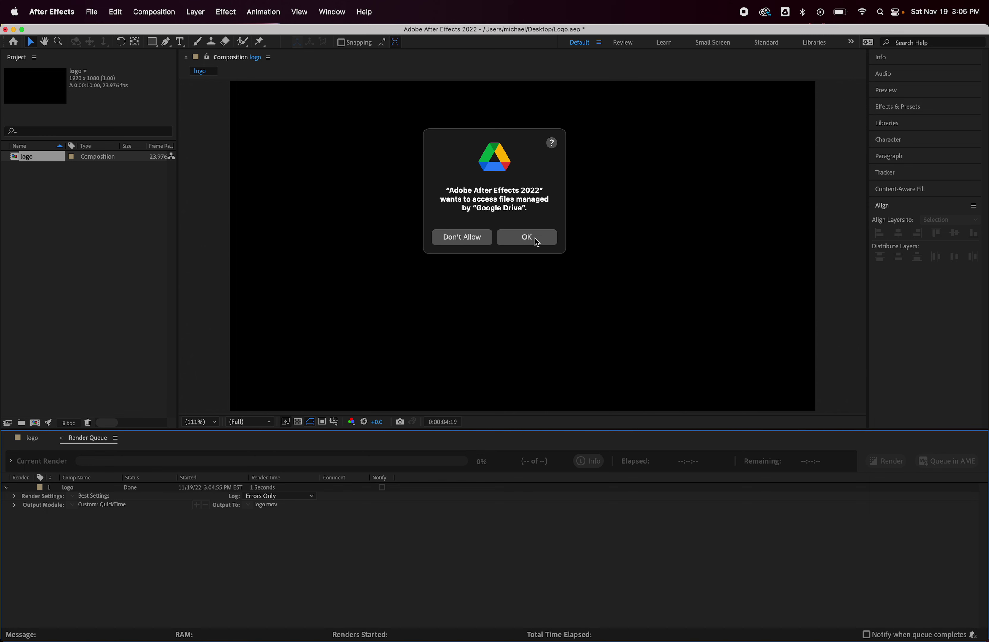
left_click(534, 242)
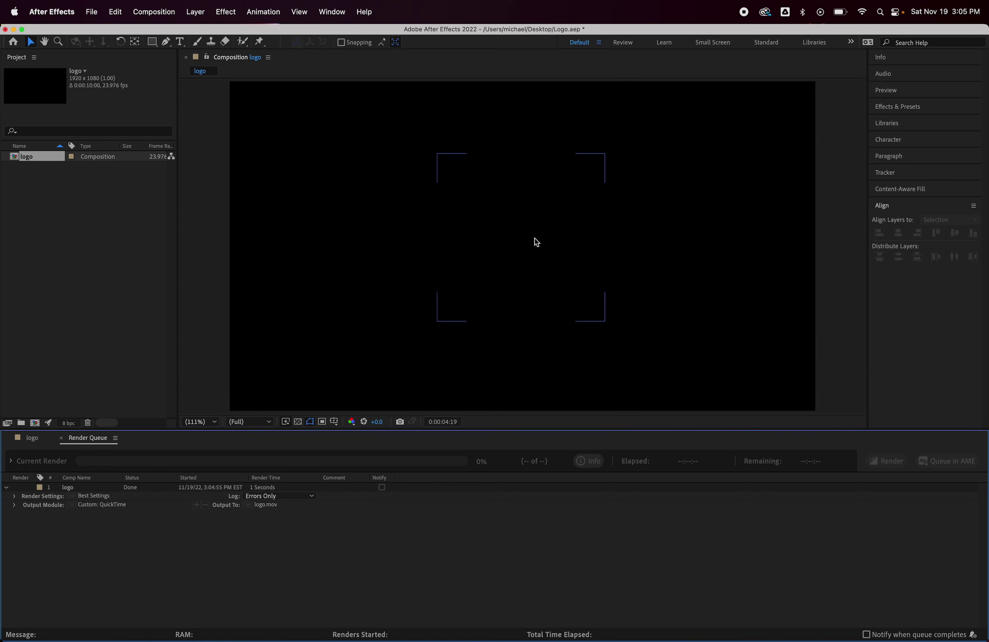
- Delete the finished logo render item and close the Render Queue
left_click(73, 489)
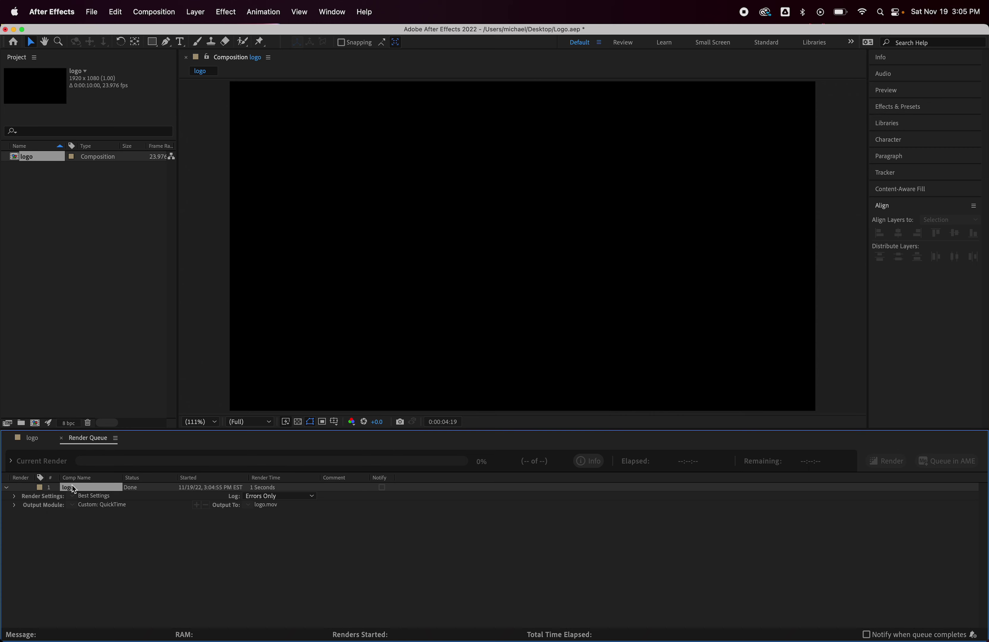
key("Delete")
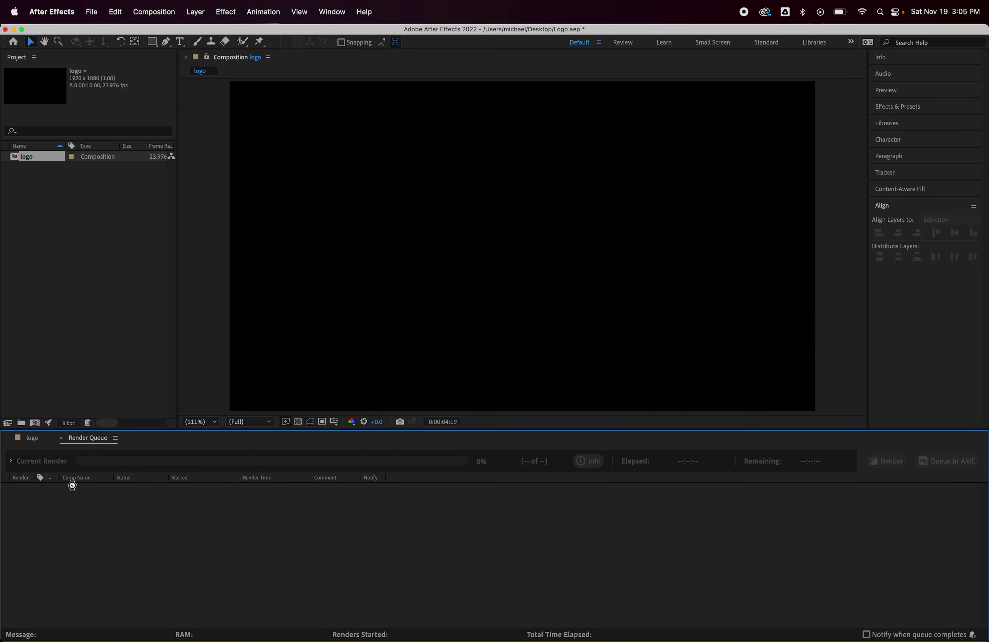
left_click(62, 438)
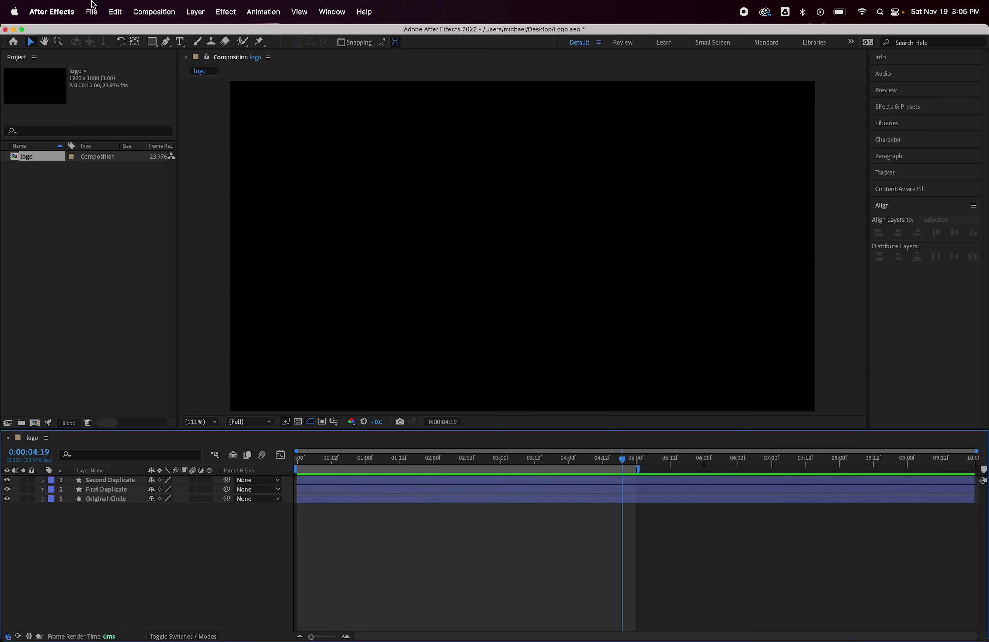
- Add the logo composition to the Render Queue again and set its QuickTime video codec to Animation
left_click(150, 11)
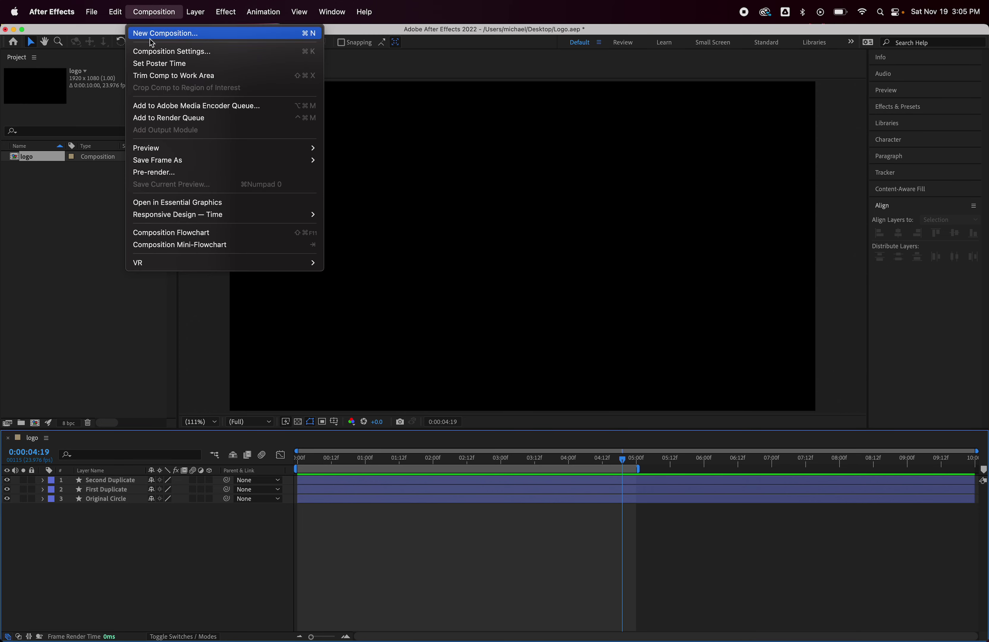
left_click(164, 118)
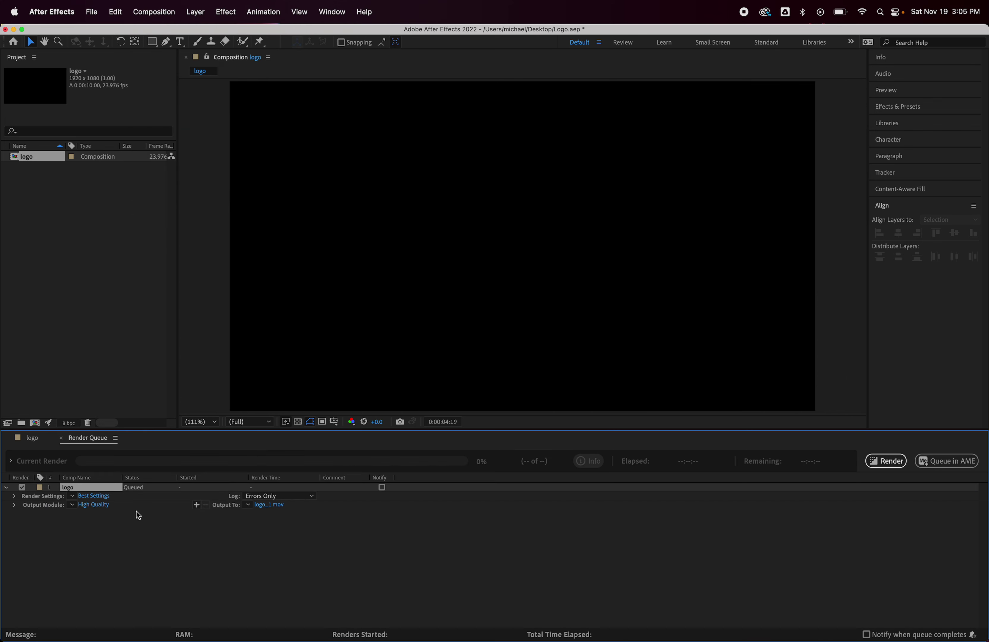
left_click(100, 506)
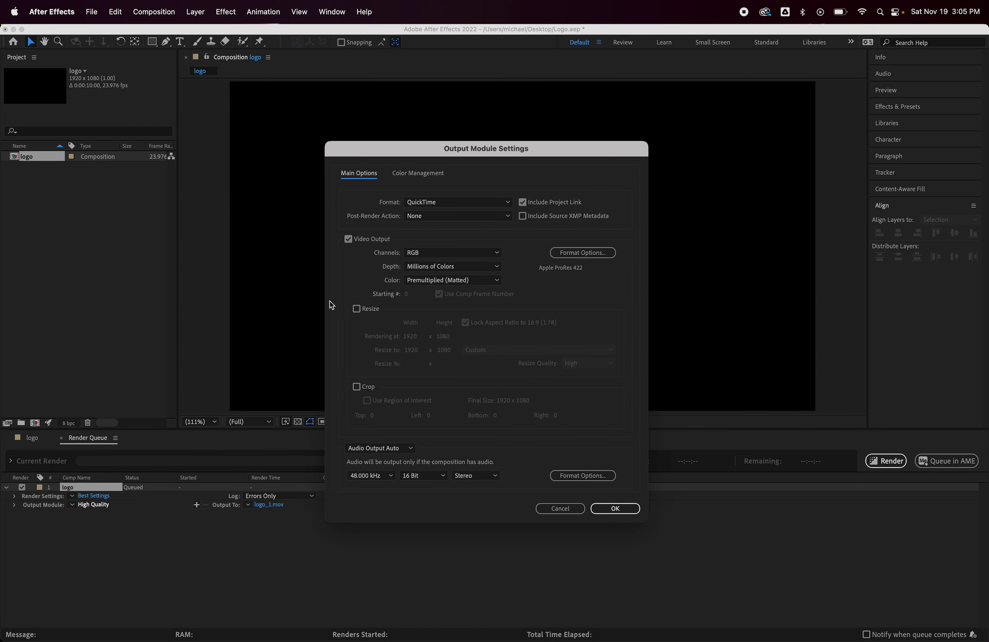
left_click(576, 253)
left_click(600, 175)
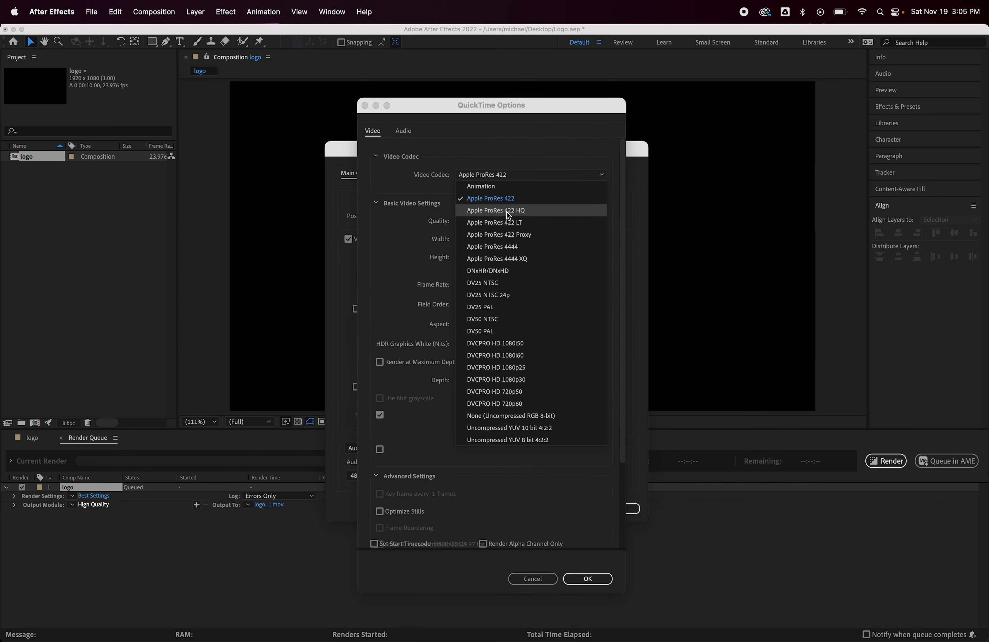
left_click(493, 188)
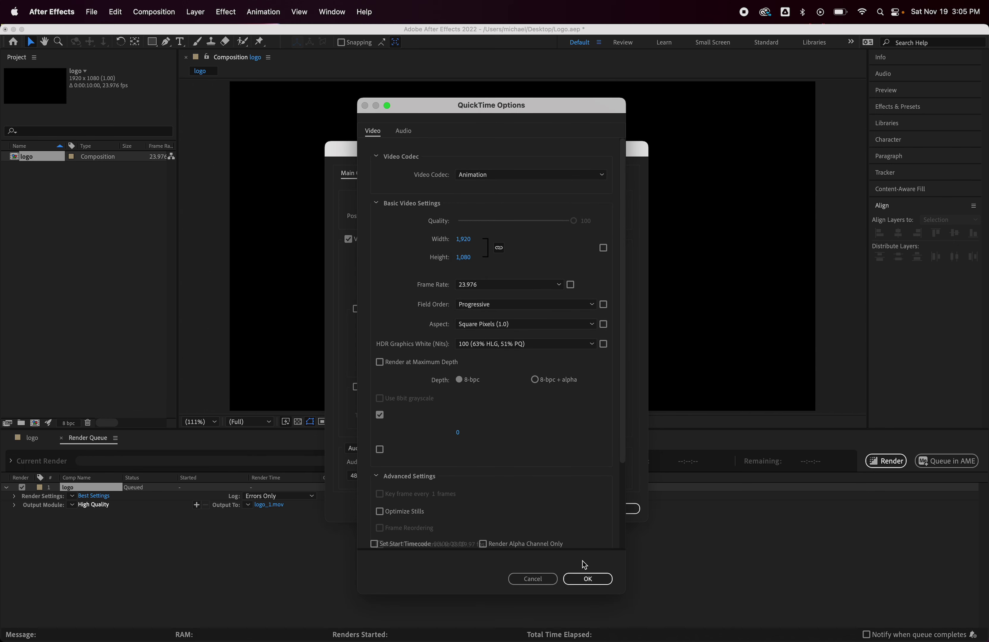
left_click(585, 580)
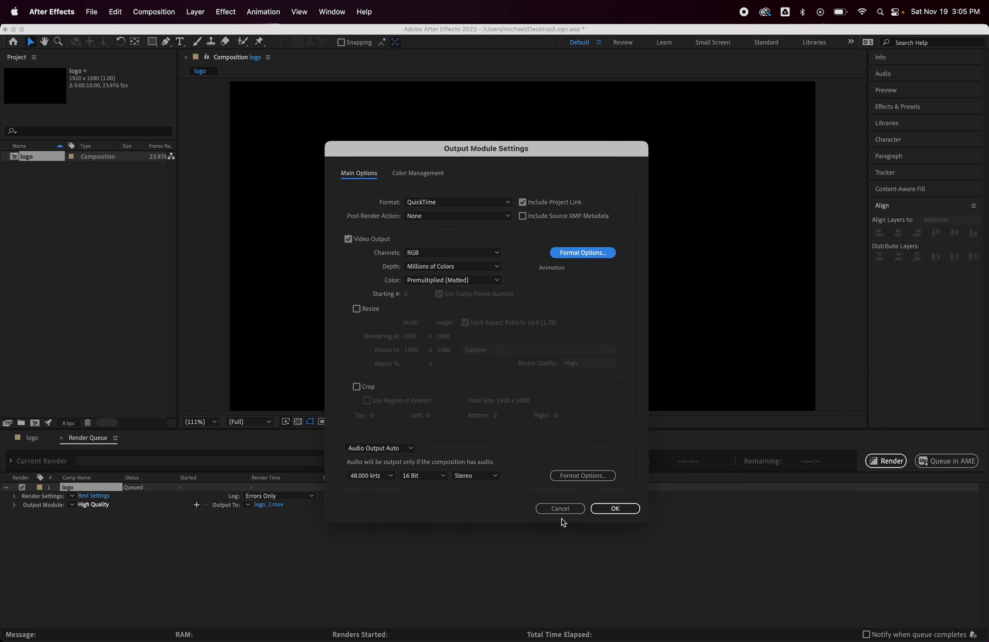
- Set the output channels to RGB + Alpha and accept the output module settings
left_click(427, 256)
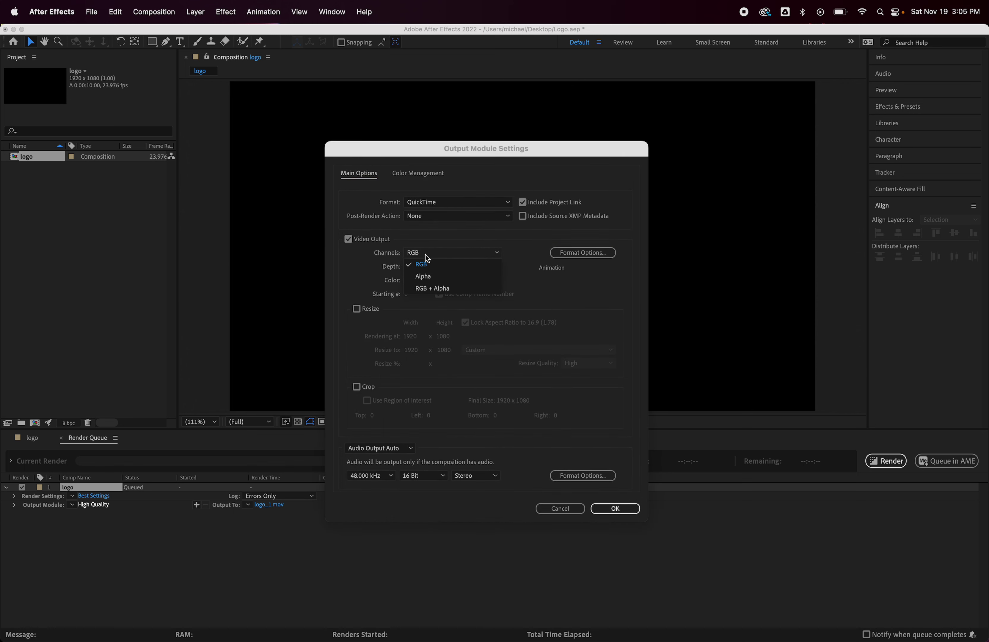
left_click(429, 289)
left_click(616, 510)
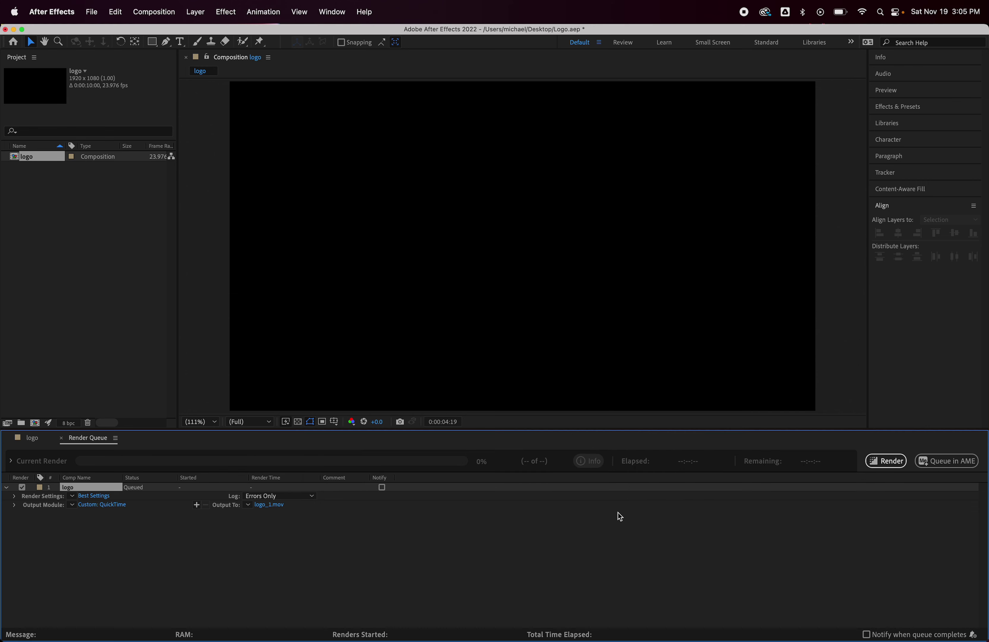
- Name the output file logo_Alpha.mov on the Desktop and render it, closing the Render Queue when done
left_click(268, 505)
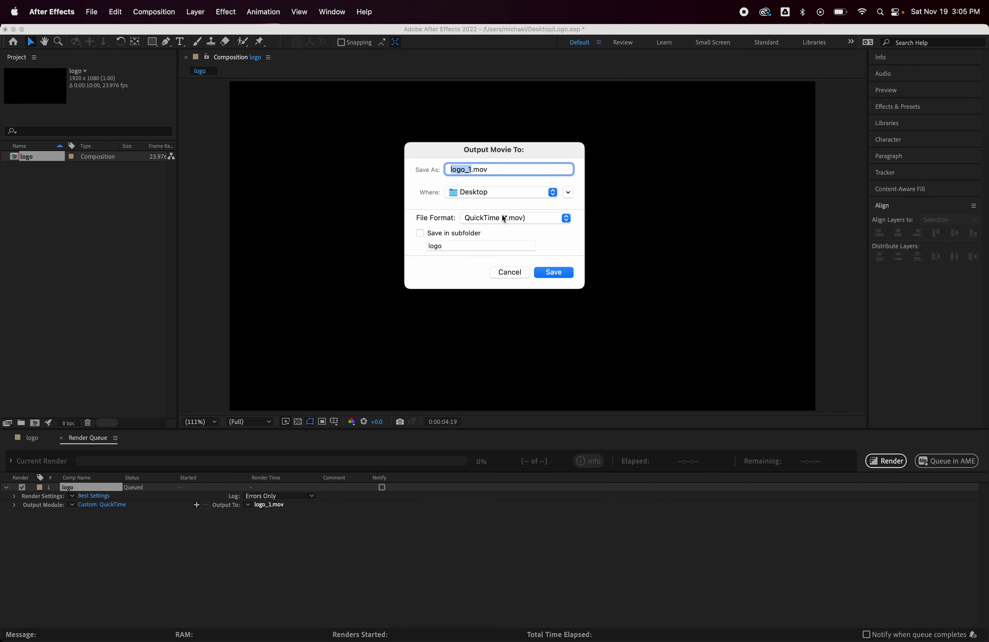
left_click(471, 169)
key("BackSpace")
type("Alpha")
left_click(560, 274)
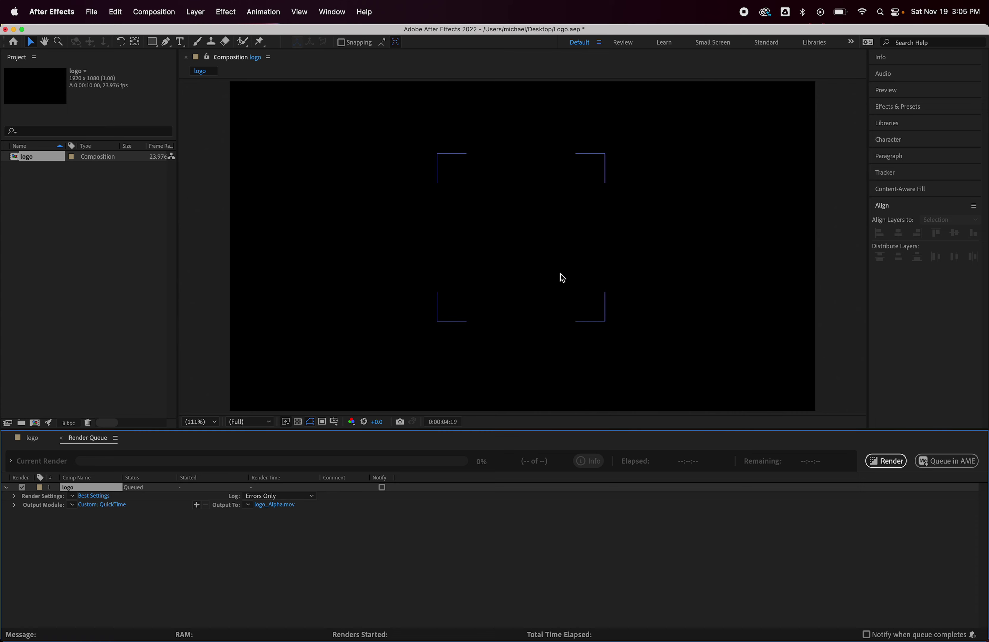
left_click(882, 461)
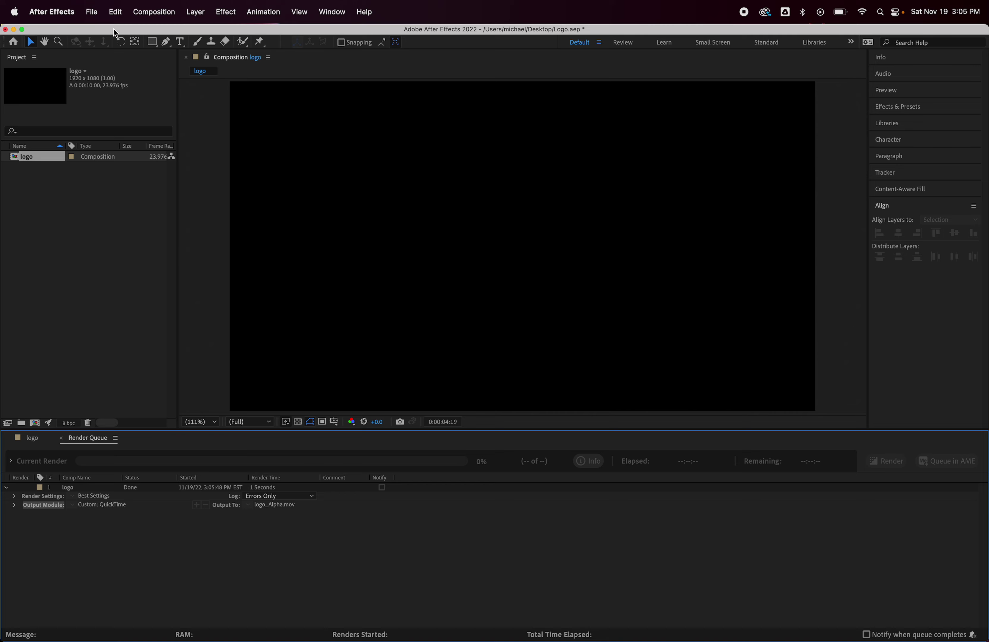
left_click(61, 438)
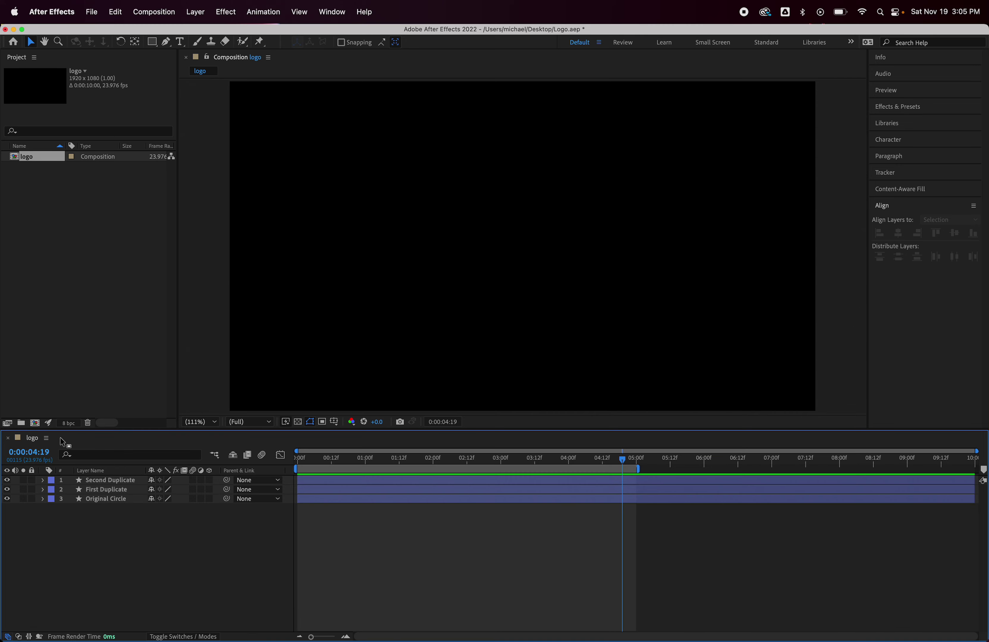
- Switch to Premiere Pro and check the frame size and timebase in the settings of Sequence 01
mouse_move(654, 626)
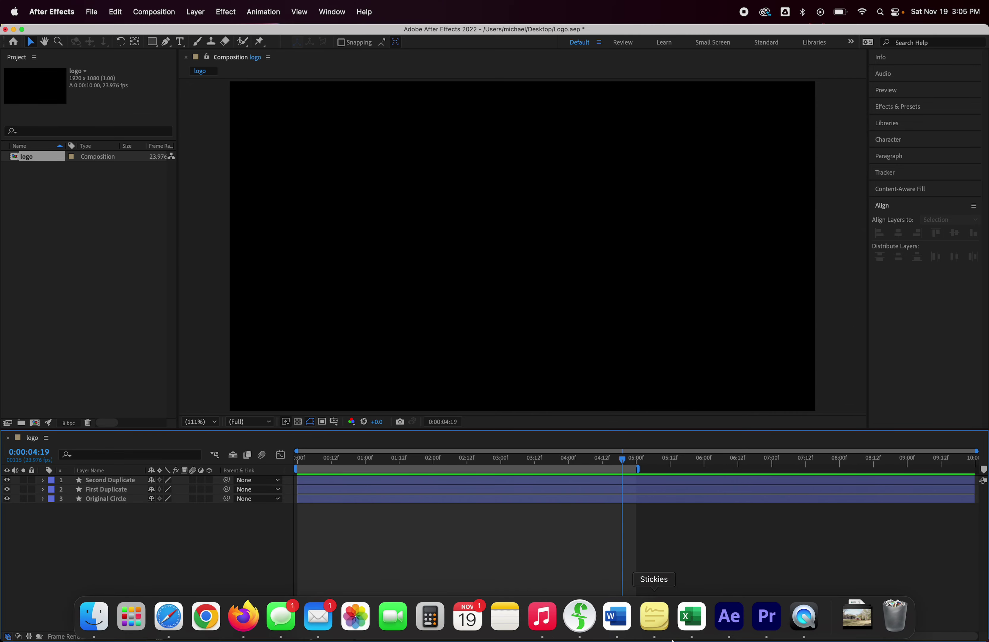
left_click(766, 617)
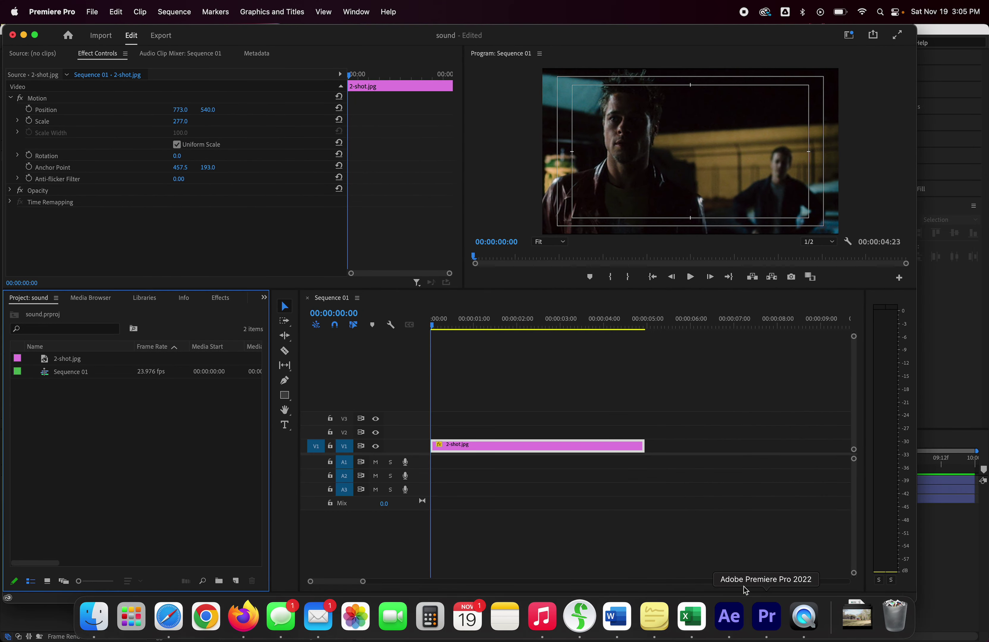
left_click(47, 377)
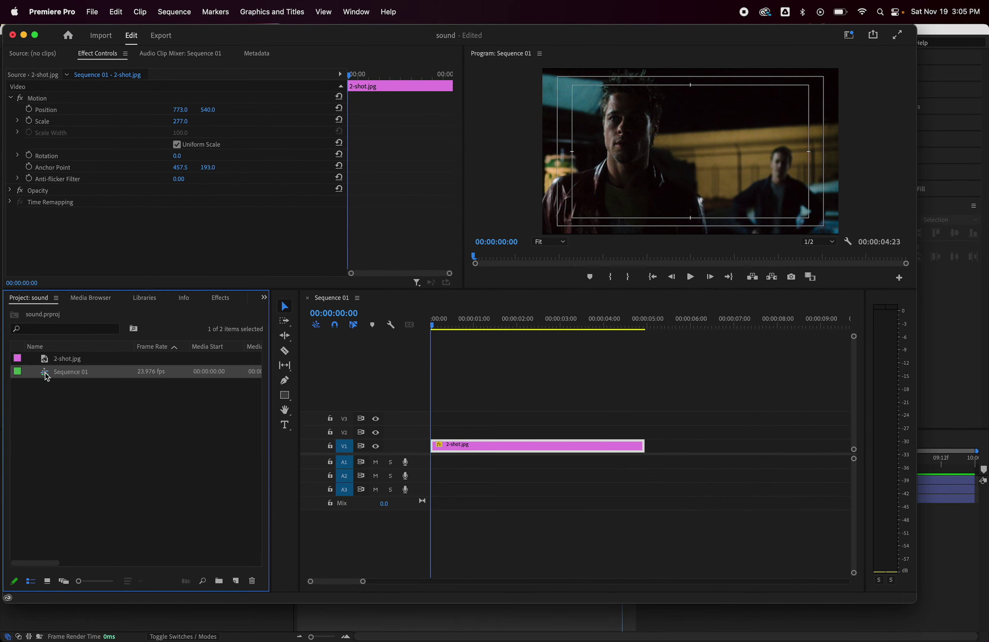
right_click(45, 375)
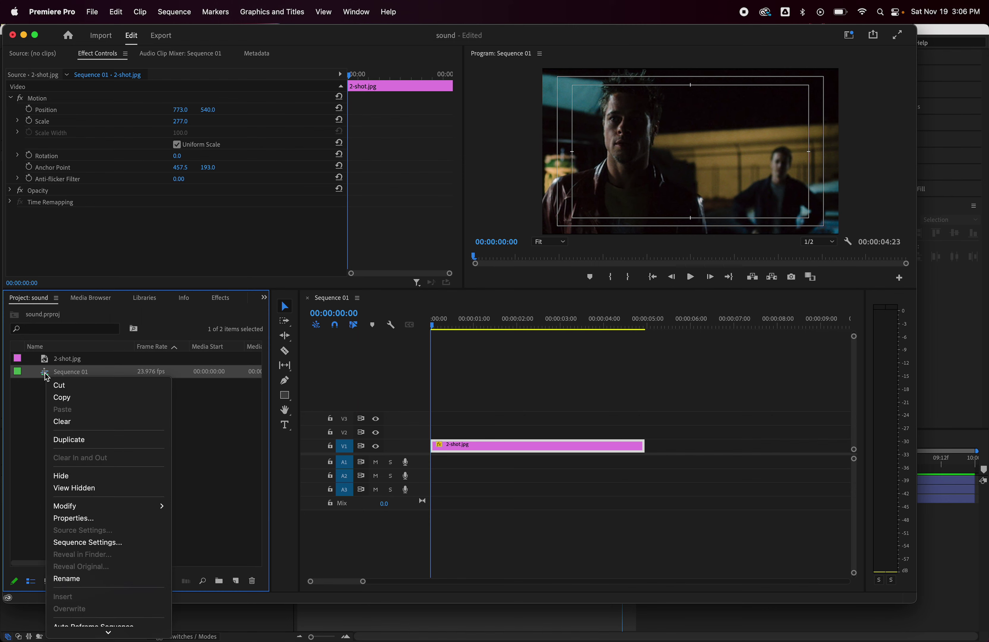
left_click(88, 543)
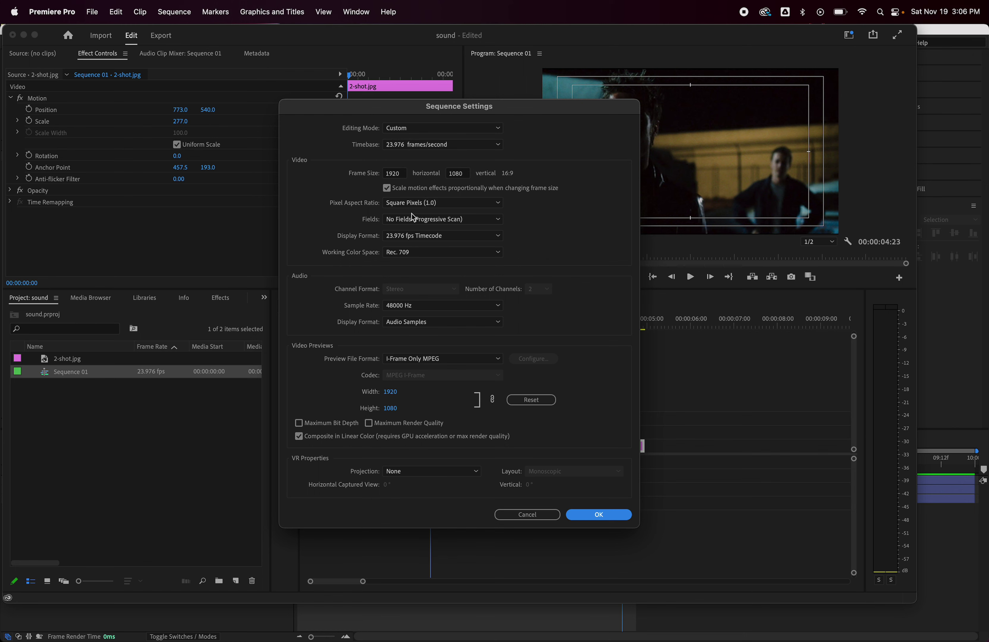
left_click(591, 510)
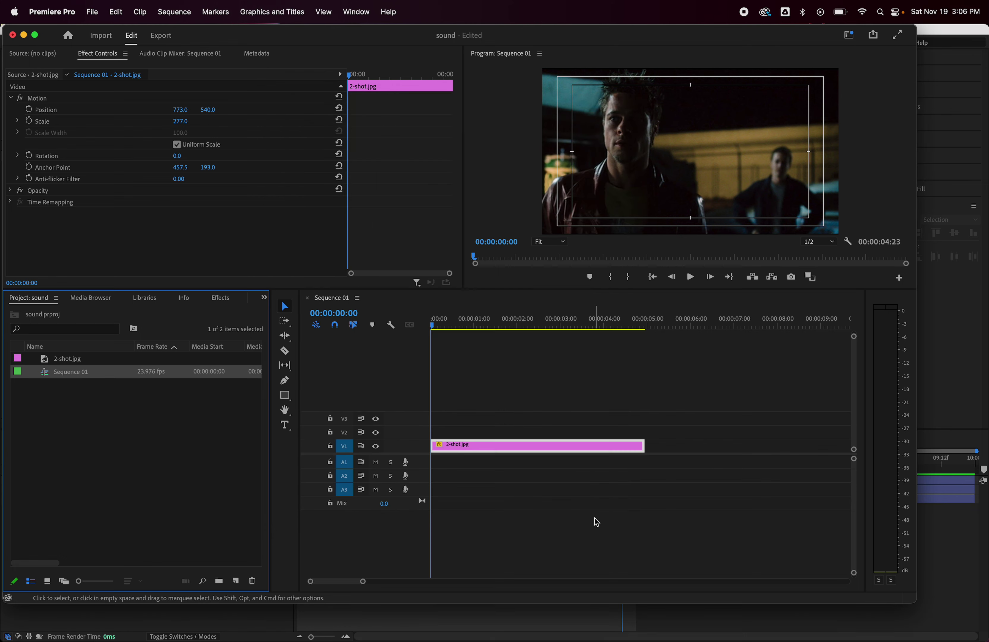
left_click(188, 396)
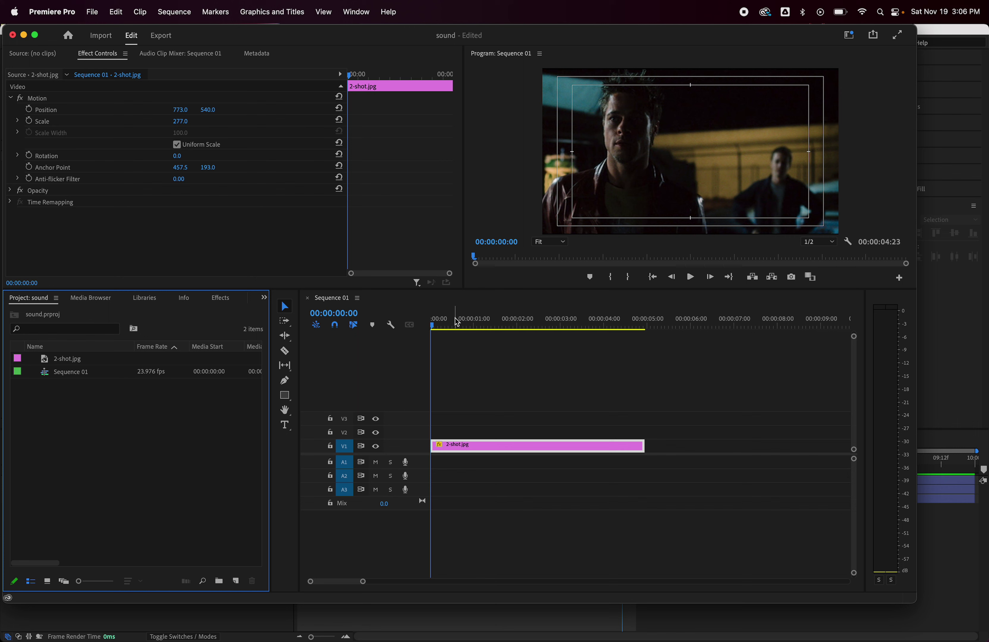
left_click_drag(458, 328, 500, 329)
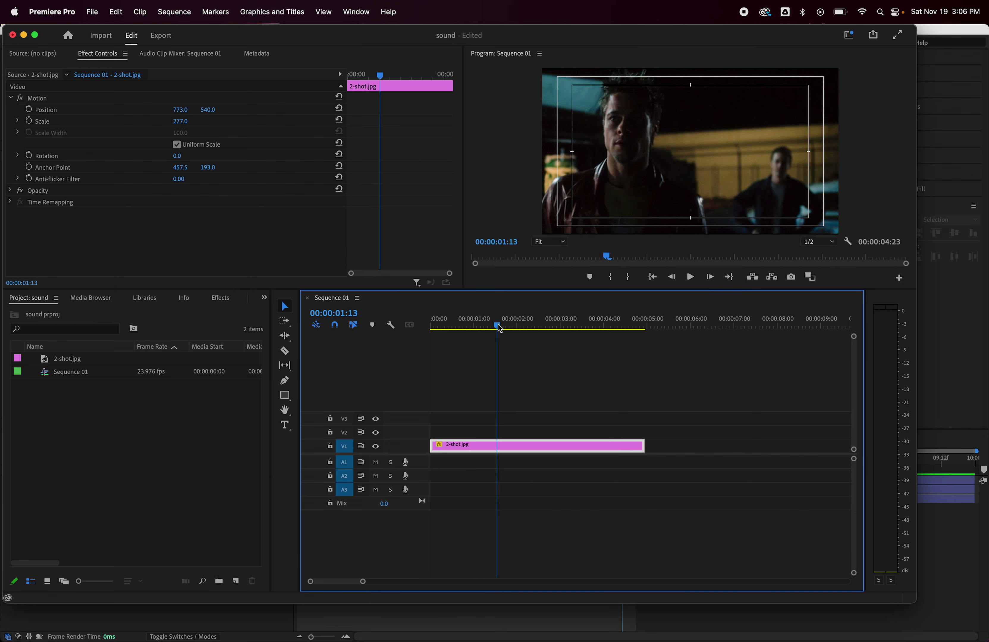
left_click(168, 425)
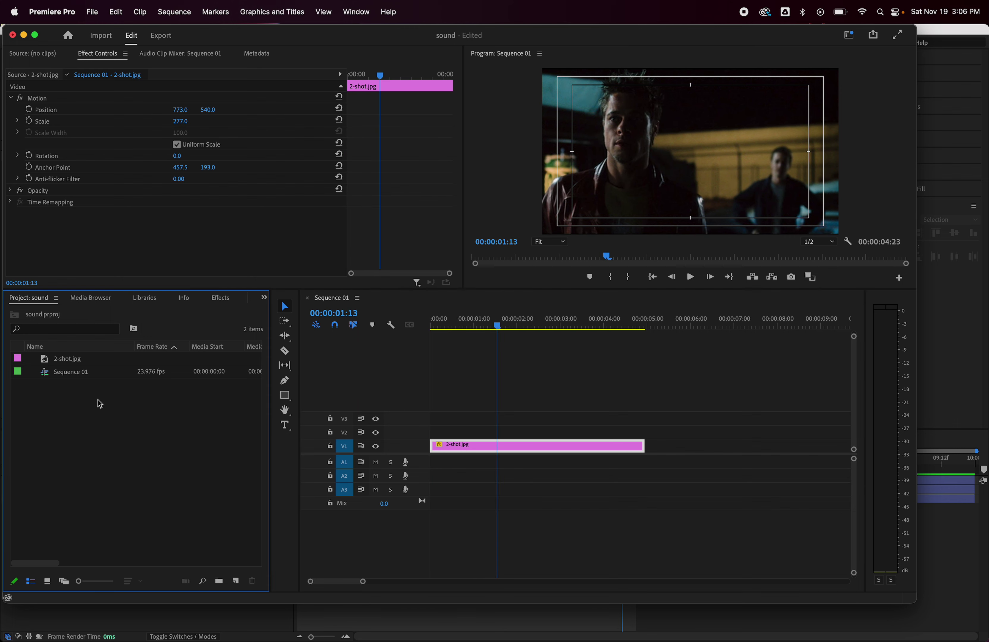
left_click(46, 362)
left_click(47, 377)
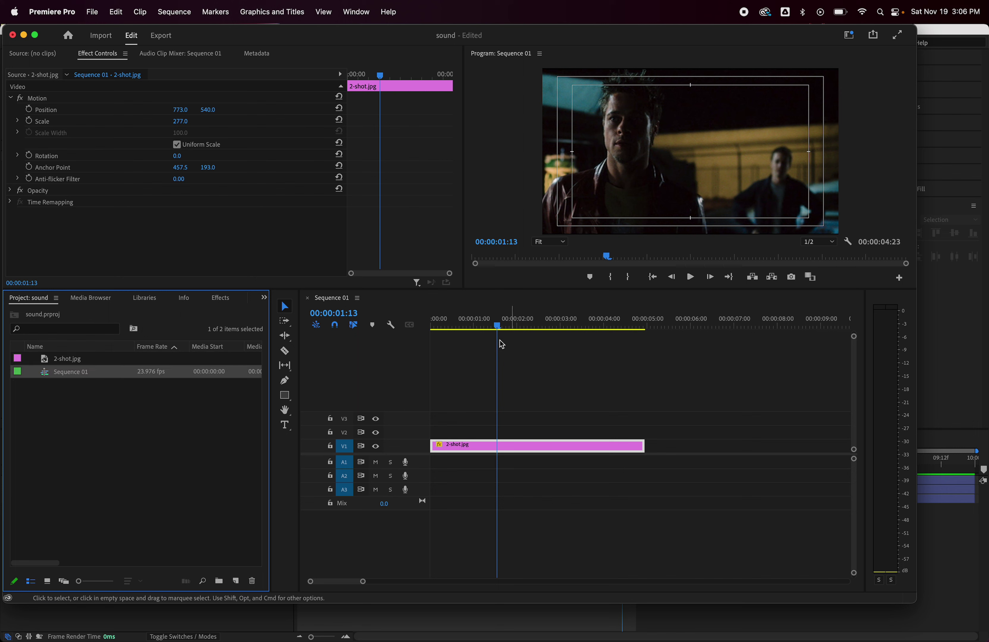
left_click(165, 493)
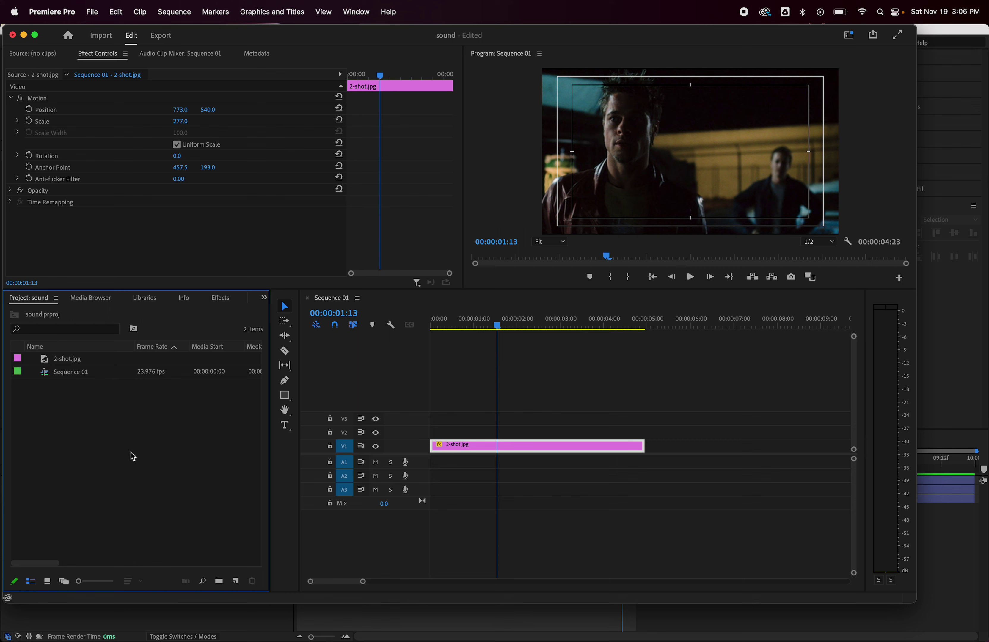
- Import logo.mov and logo_Alpha.mov from the Desktop into the project
double_click(157, 458)
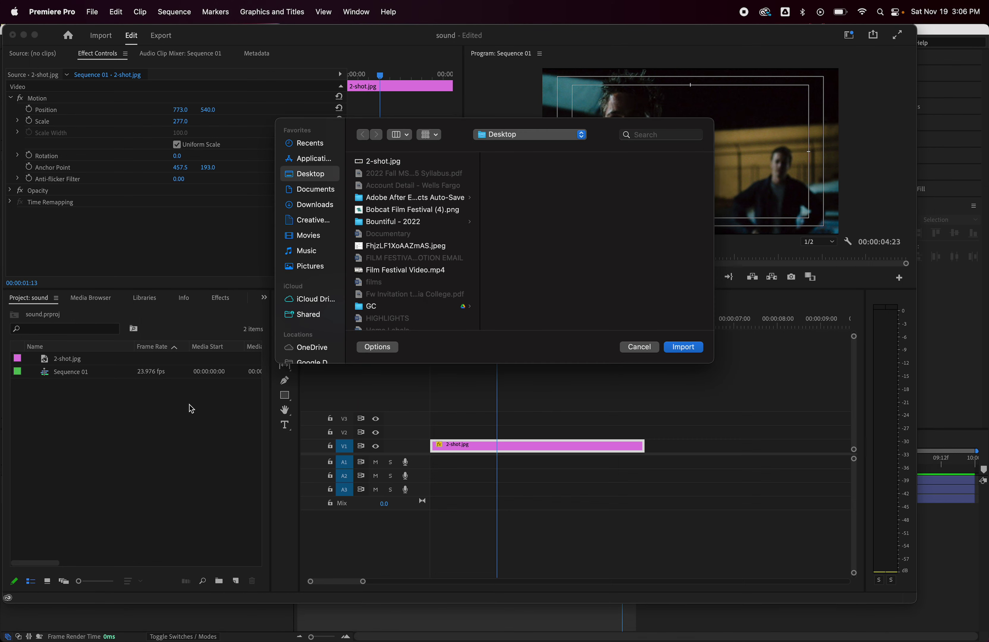
scroll(334, 181, "down", 2)
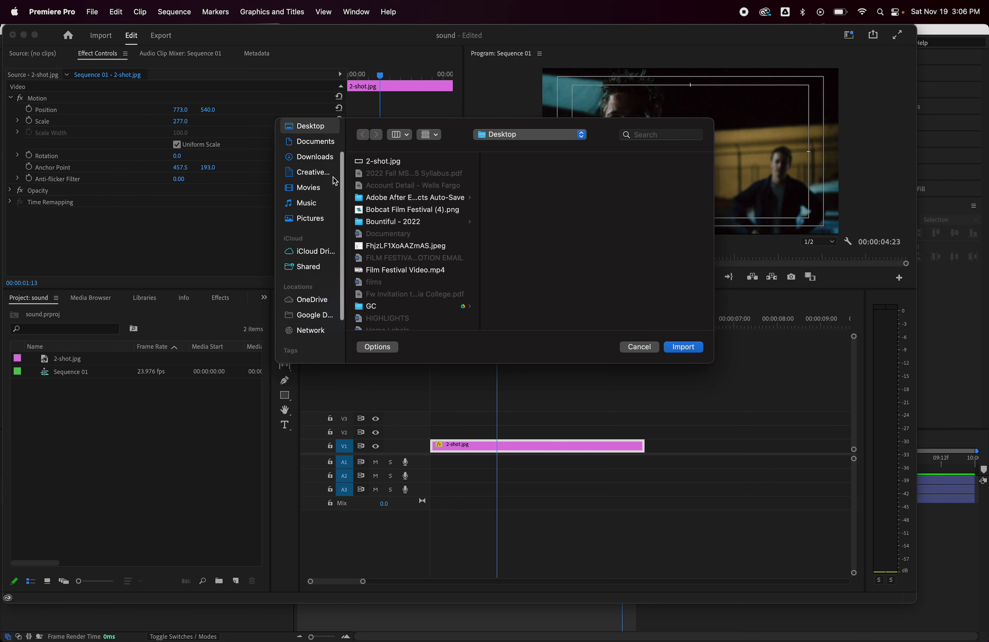
scroll(375, 225, "down", 10)
scroll(376, 225, "up", 3)
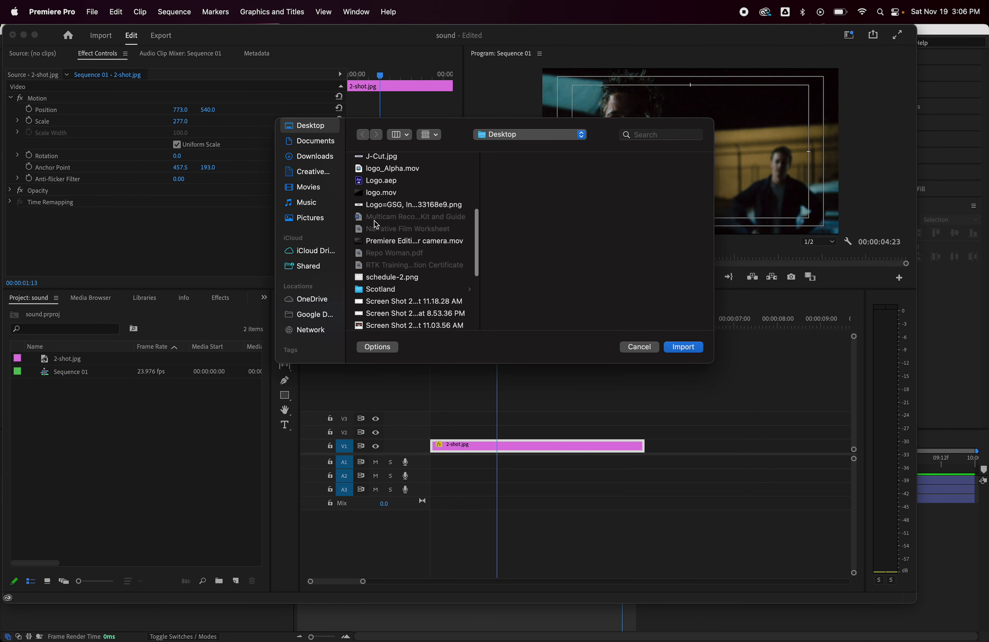
scroll(377, 225, "up", 3)
left_click(384, 232)
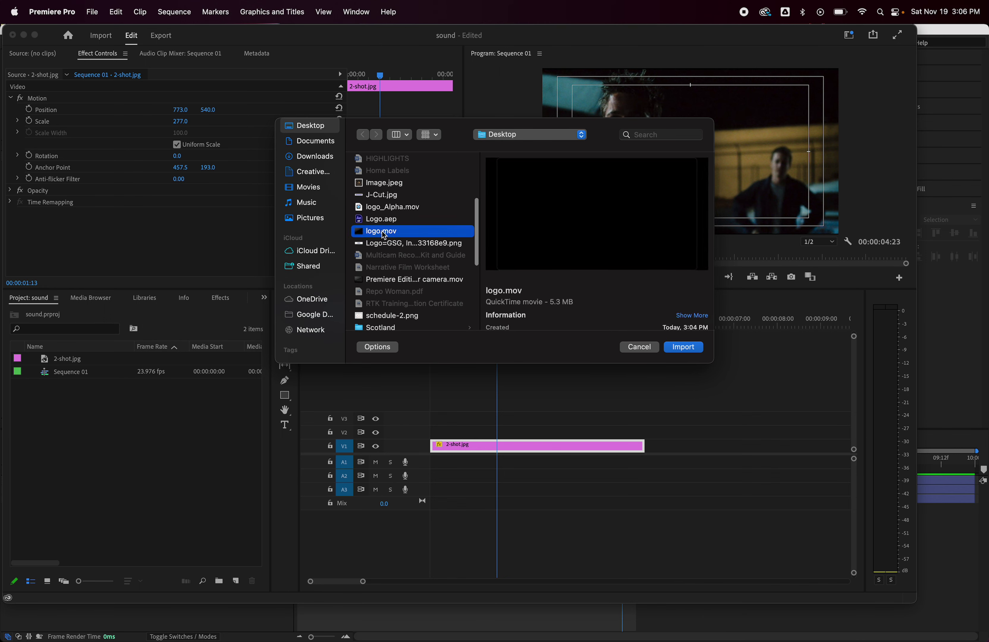
left_click(395, 208, "super")
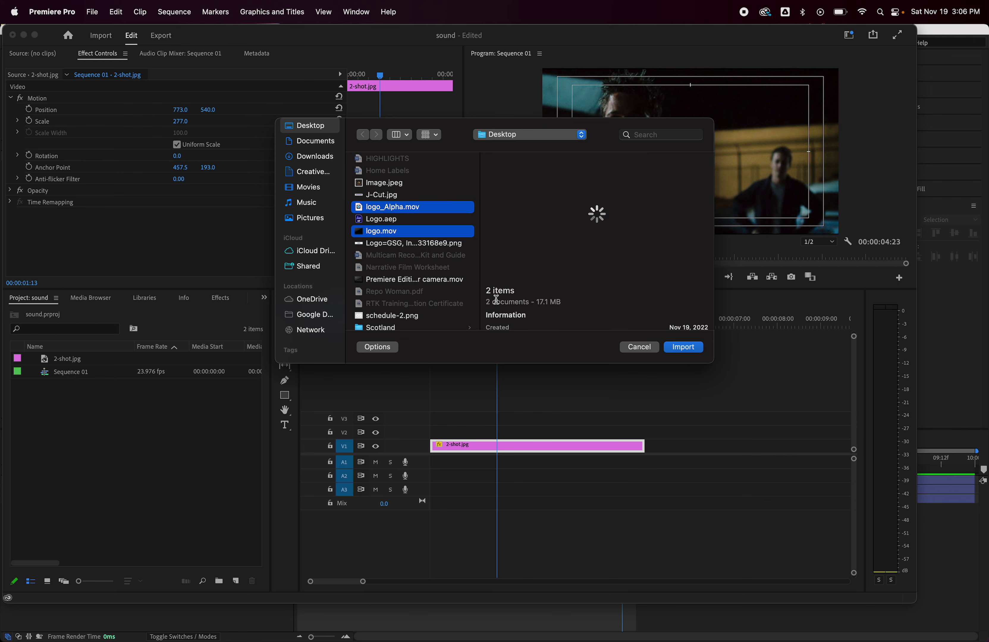
left_click(683, 348)
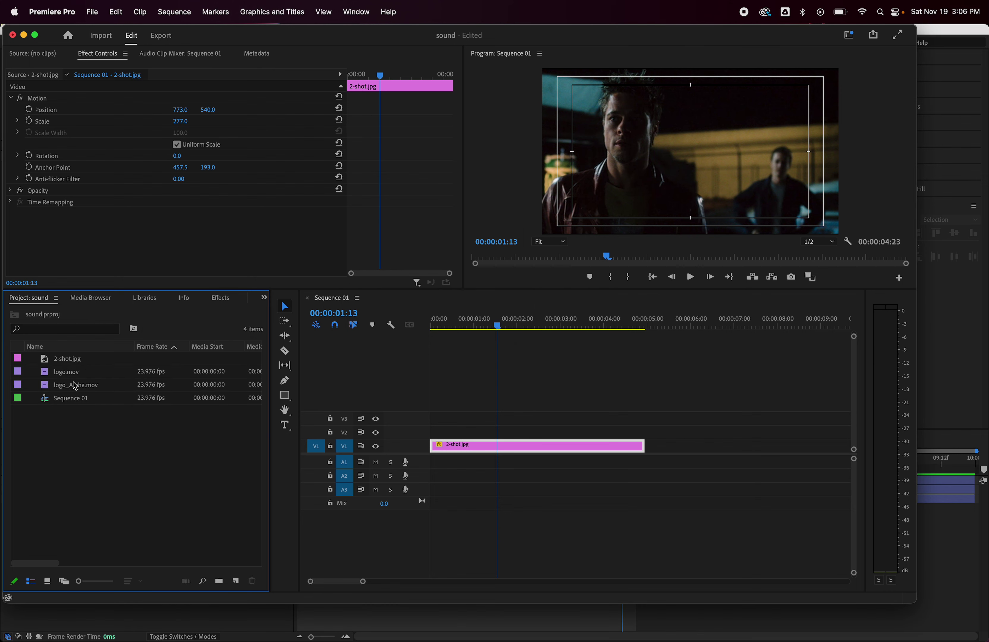
- Place logo.mov on track V2 at the sequence start, above 2-shot.jpg, and scrub through the result
left_click(49, 375)
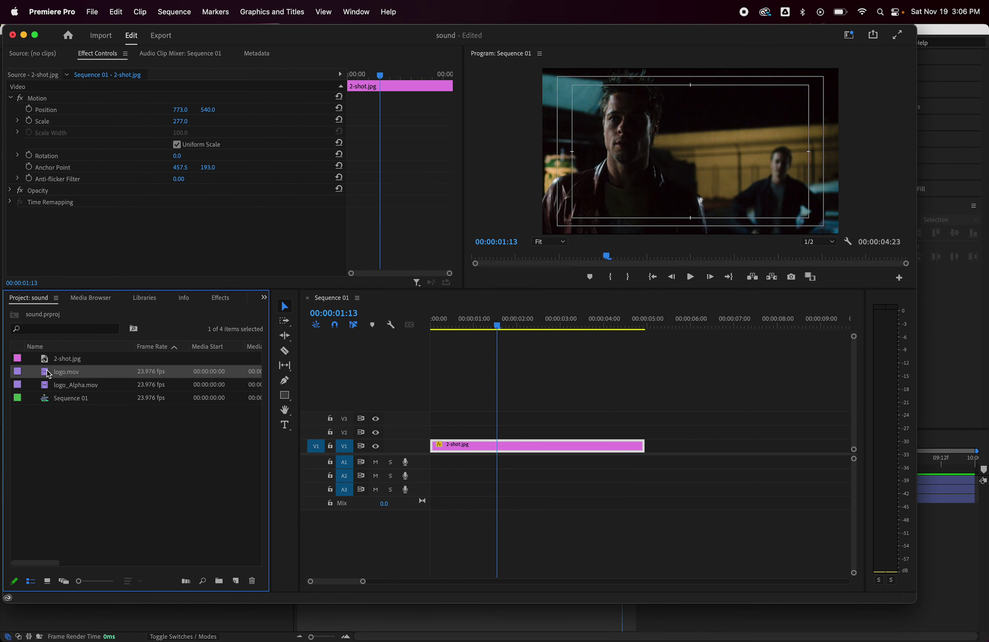
left_click_drag(49, 374, 431, 433)
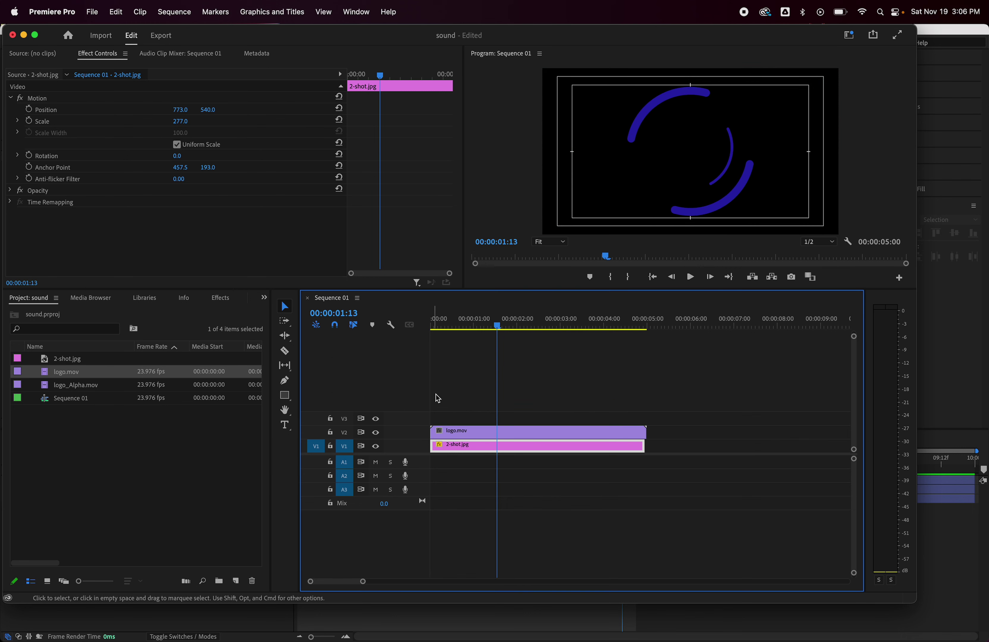
left_click(436, 329)
left_click_drag(435, 329, 549, 333)
- Replace logo.mov on V2 with logo_Alpha.mov at the sequence start and scrub through the composite
left_click(512, 432)
key("Delete")
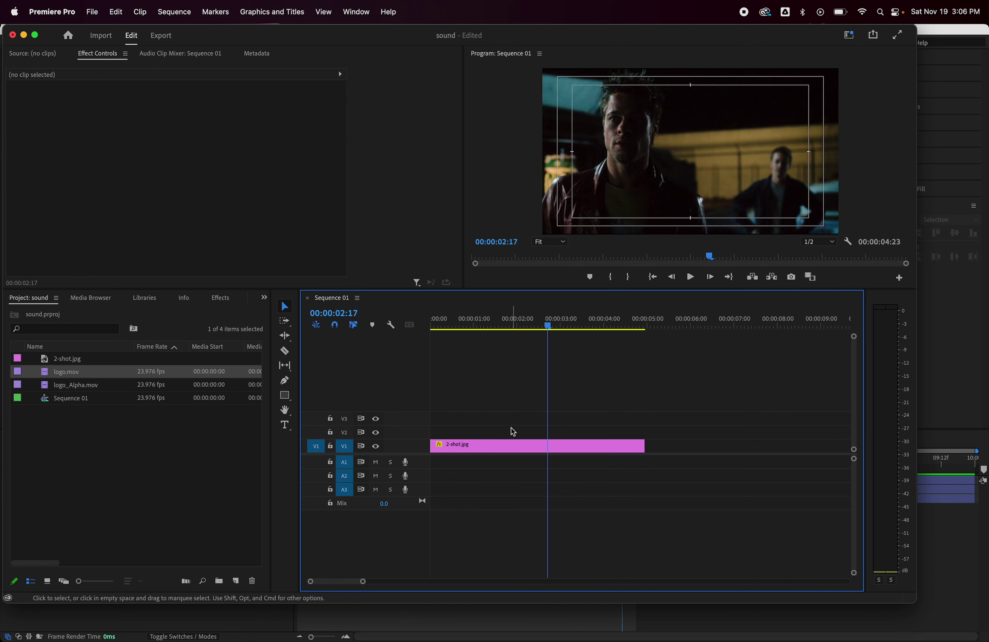
left_click_drag(46, 388, 403, 433)
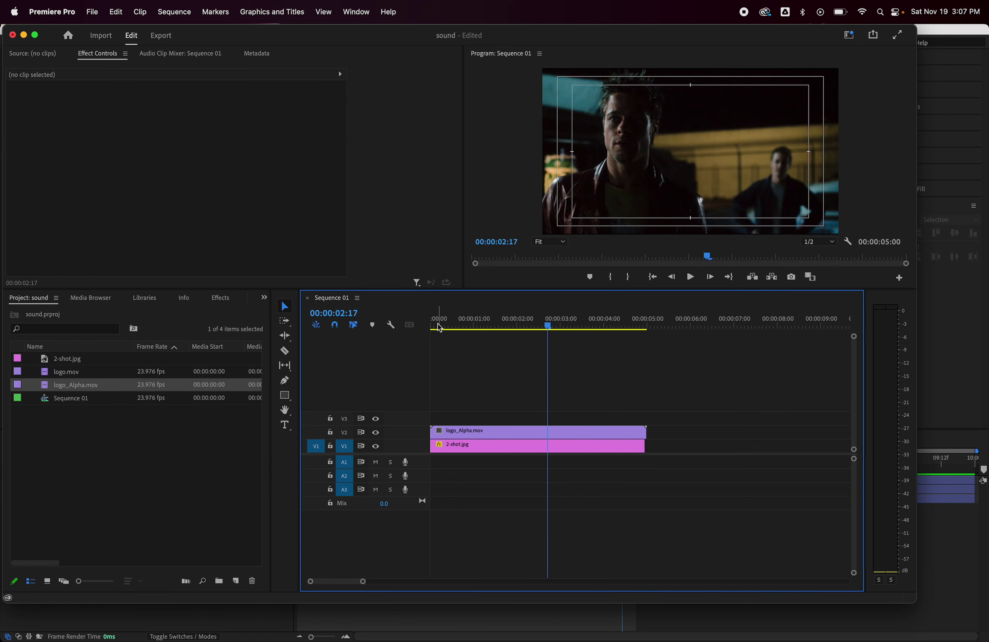
left_click_drag(440, 326, 556, 341)
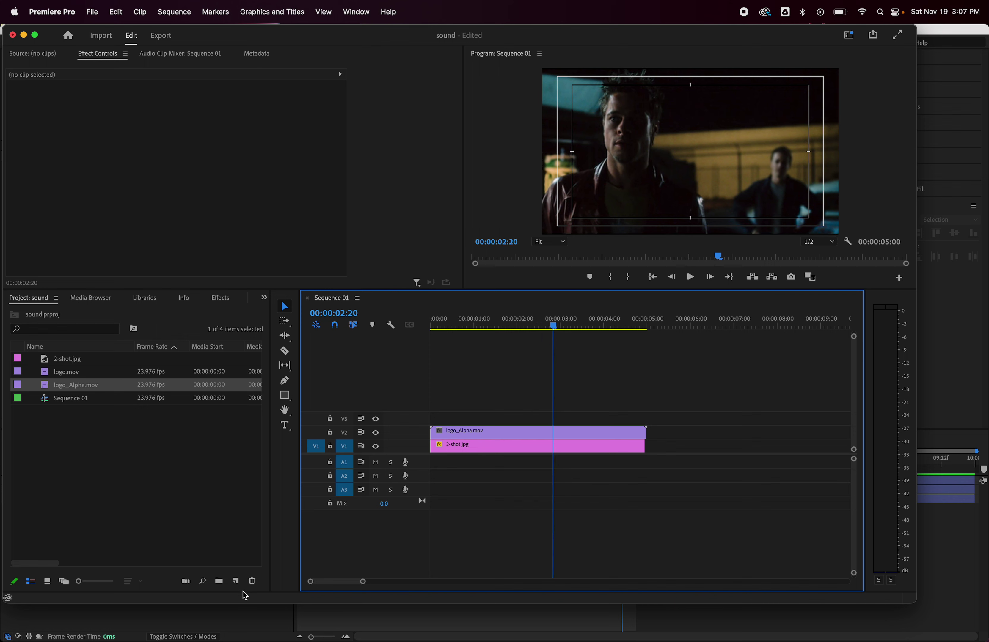
- Clear the After Effects window away to expose the desktop files and return to the Premiere Pro sequence
left_click(253, 612)
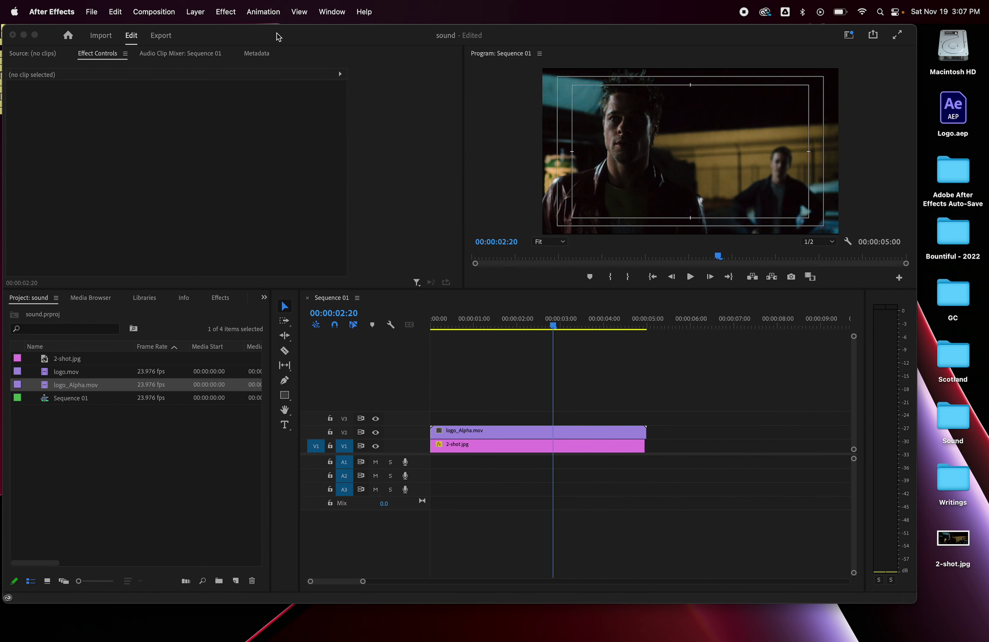
left_click(284, 505)
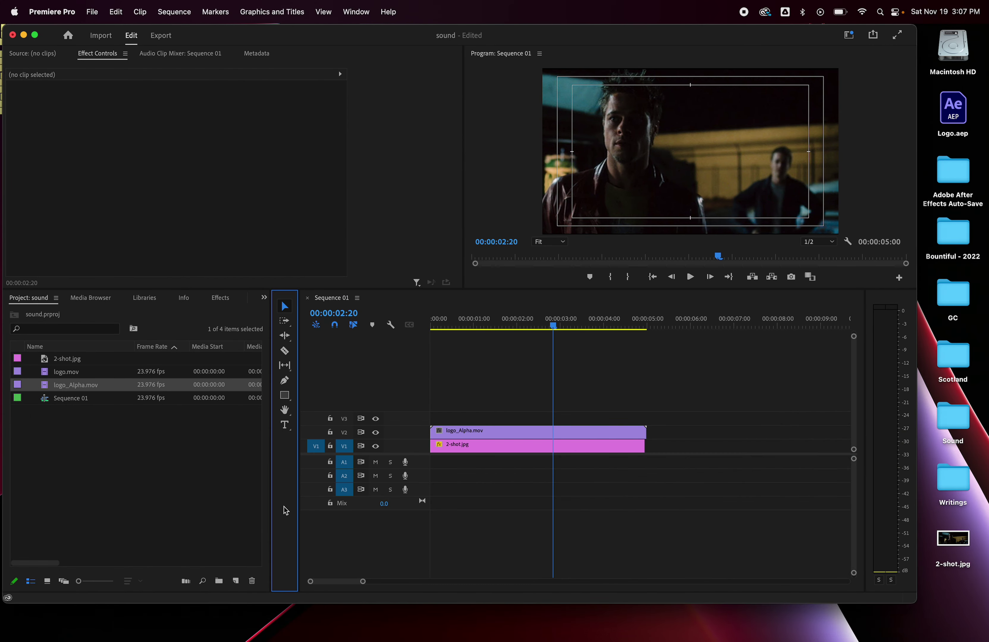
left_click(220, 510)
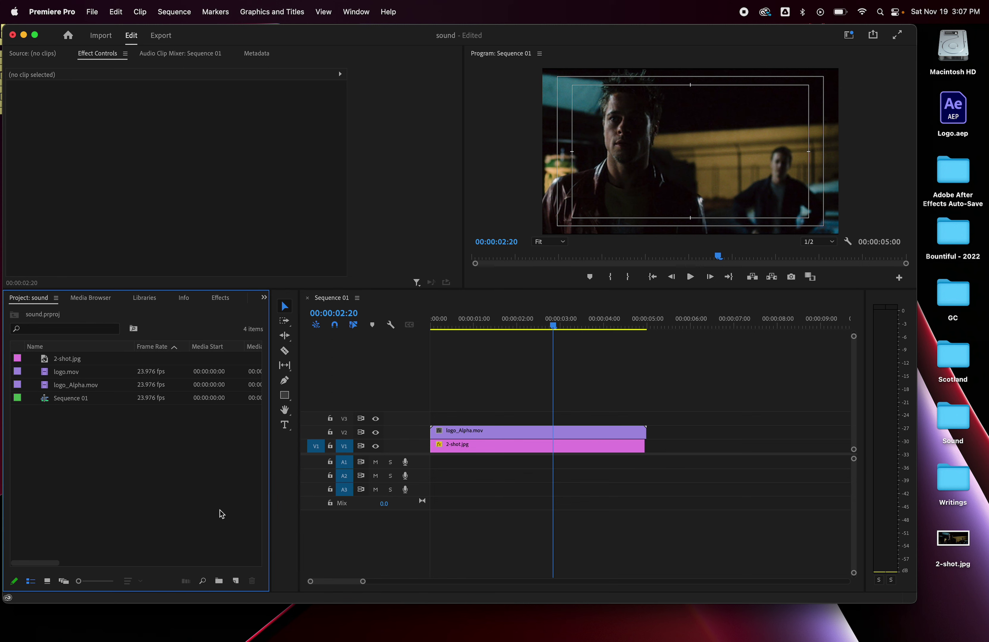
left_click(384, 387)
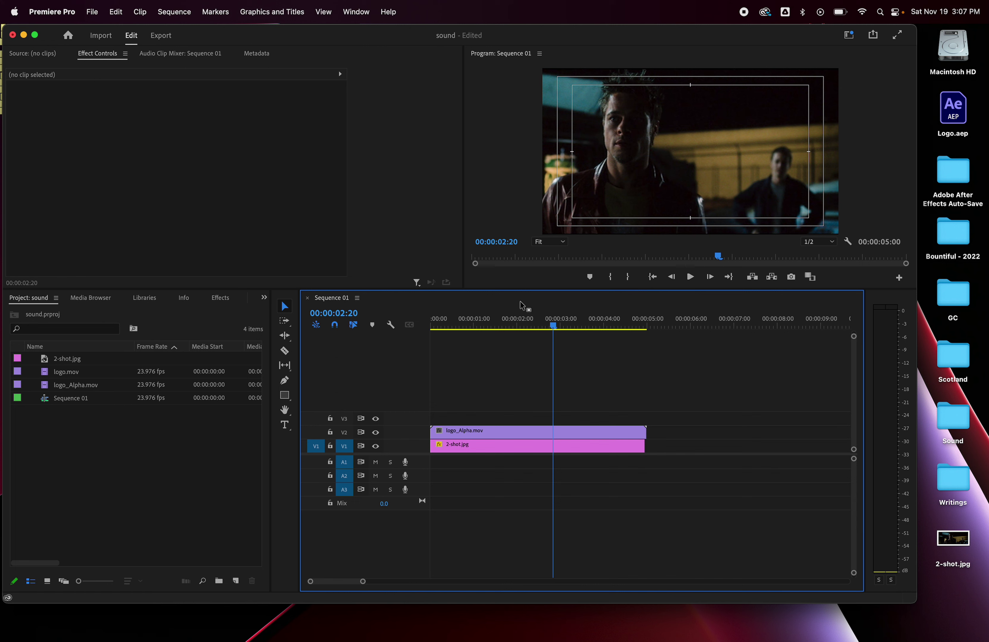
- Delete the logo_Alpha.mov clip from track V2, keeping 2-shot.jpg in the sequence
left_click(492, 430)
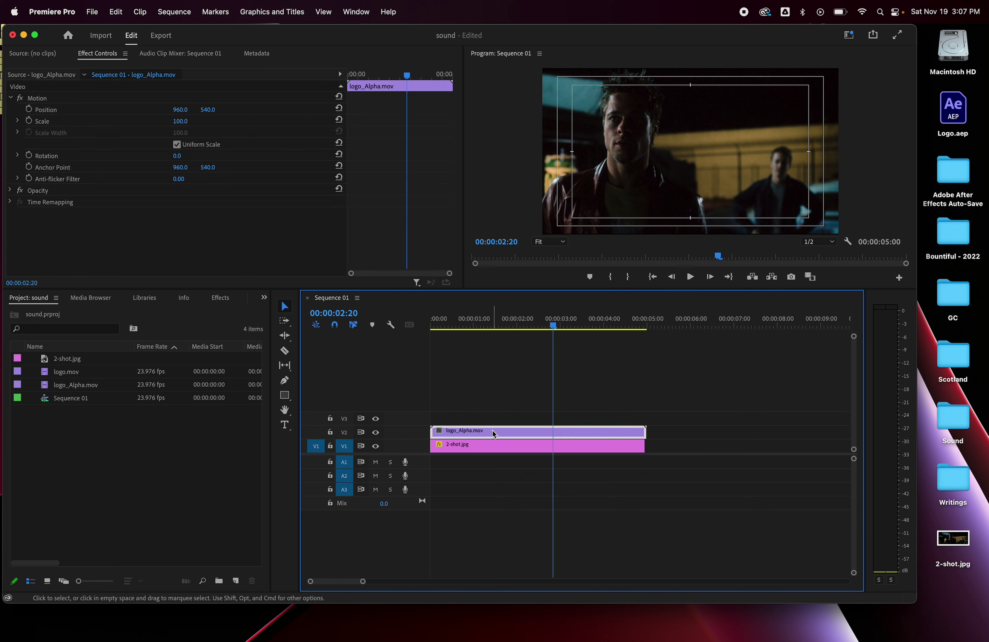
key("Delete")
left_click(188, 518)
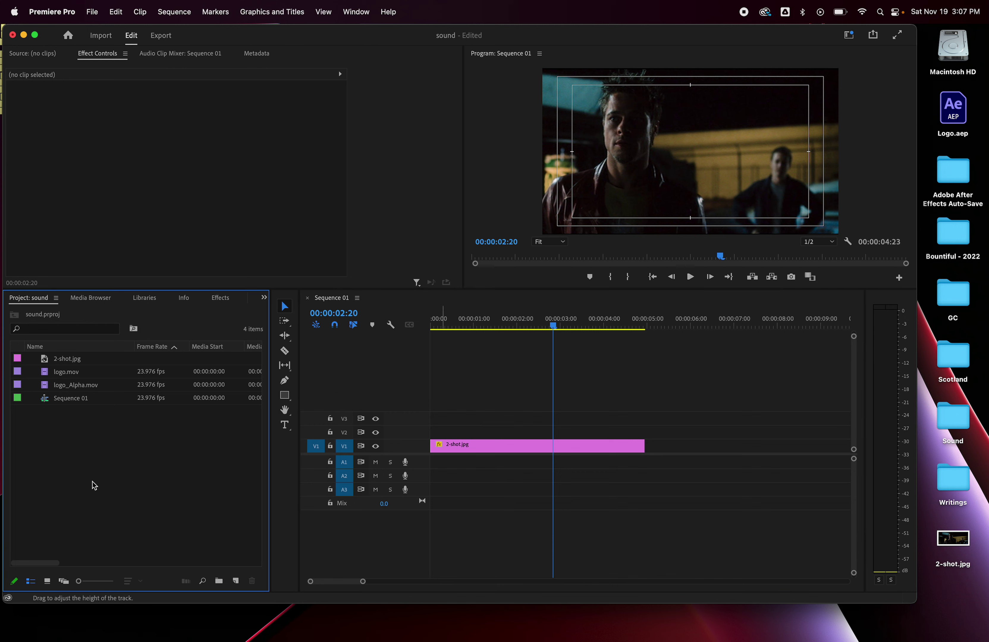
left_click(463, 447)
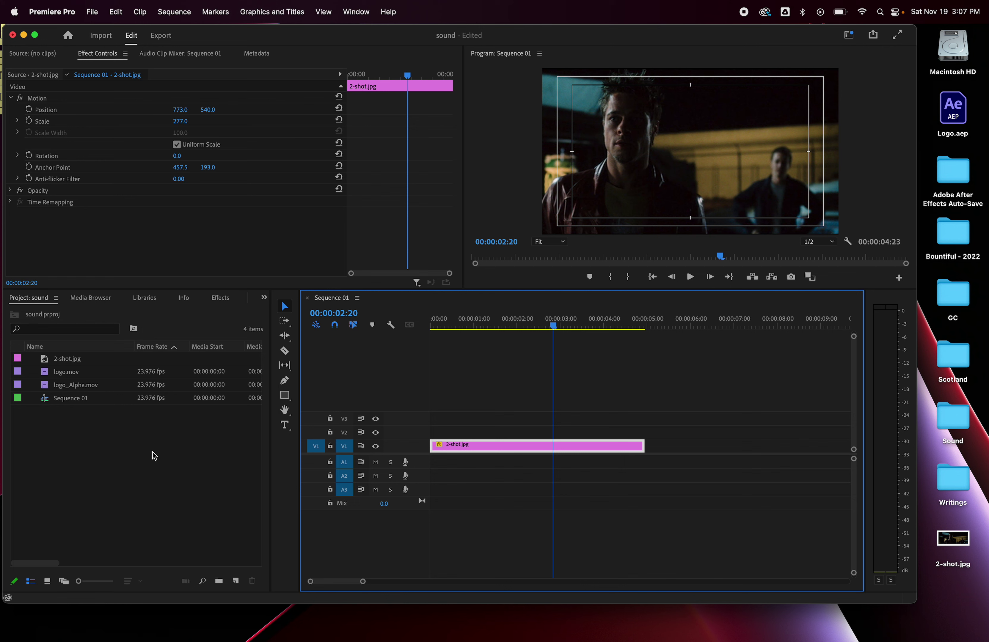
- Import the logo composition from the Logo.aep file on the desktop into the project
left_click(959, 113)
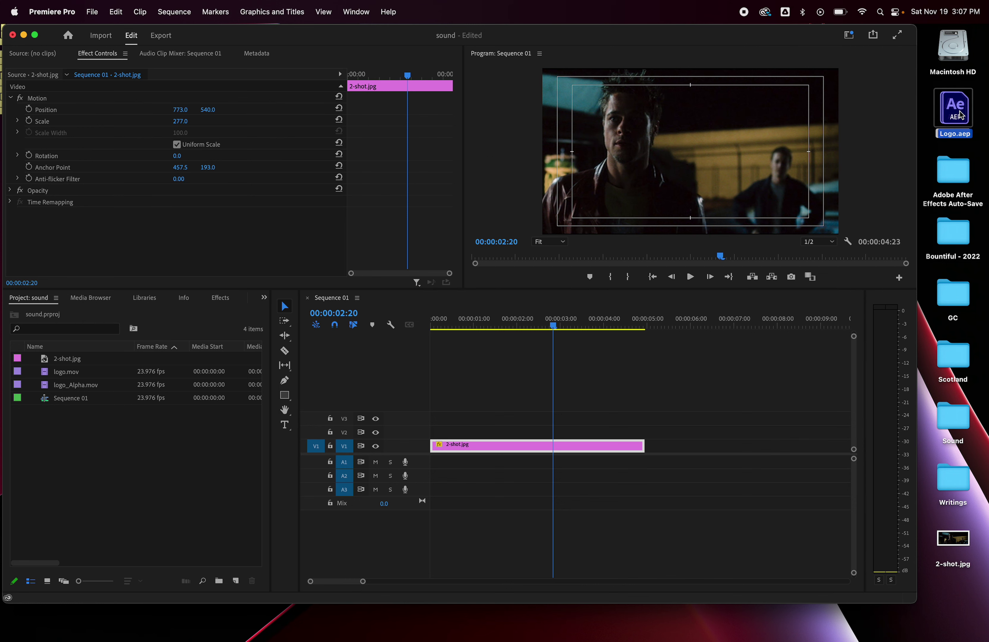
double_click(959, 113)
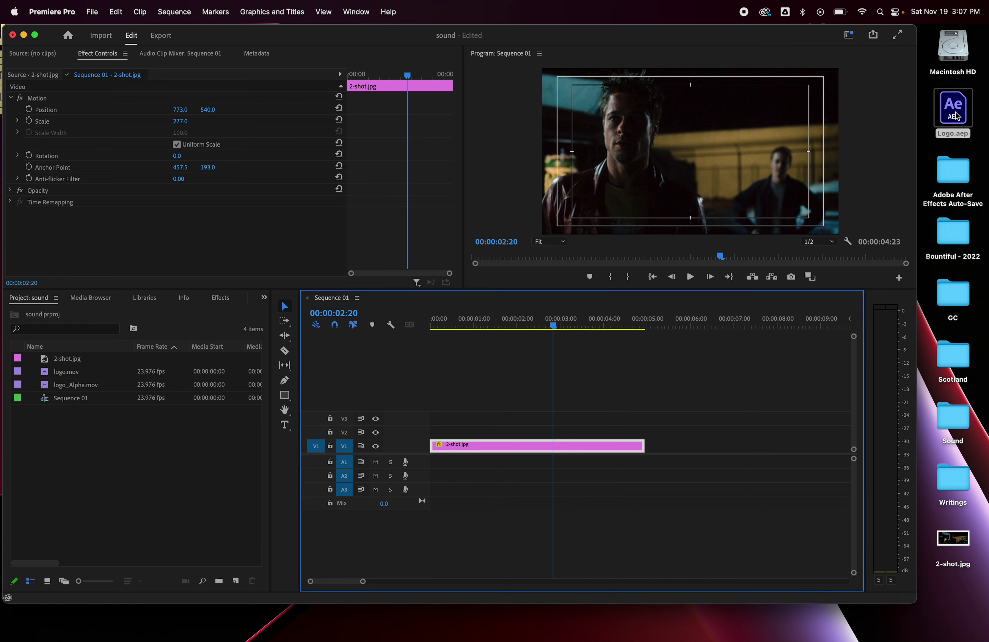
left_click_drag(956, 117, 133, 473)
left_click(346, 241)
left_click(525, 422)
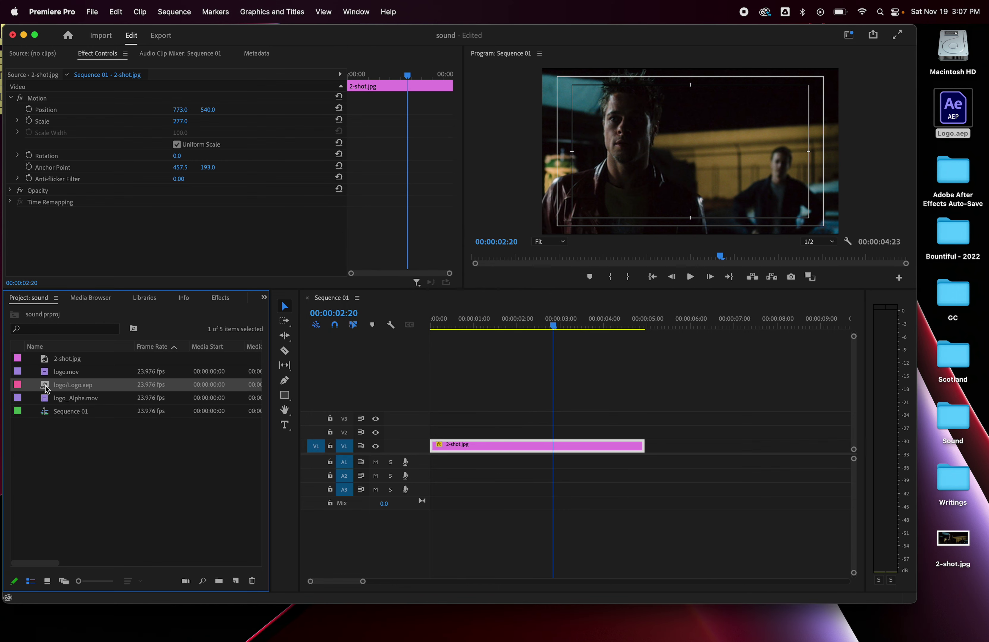
- Place logo/Logo.aep on V2 above 2-shot.jpg, preview it, and trim its end to match the still clip
left_click_drag(46, 390, 388, 430)
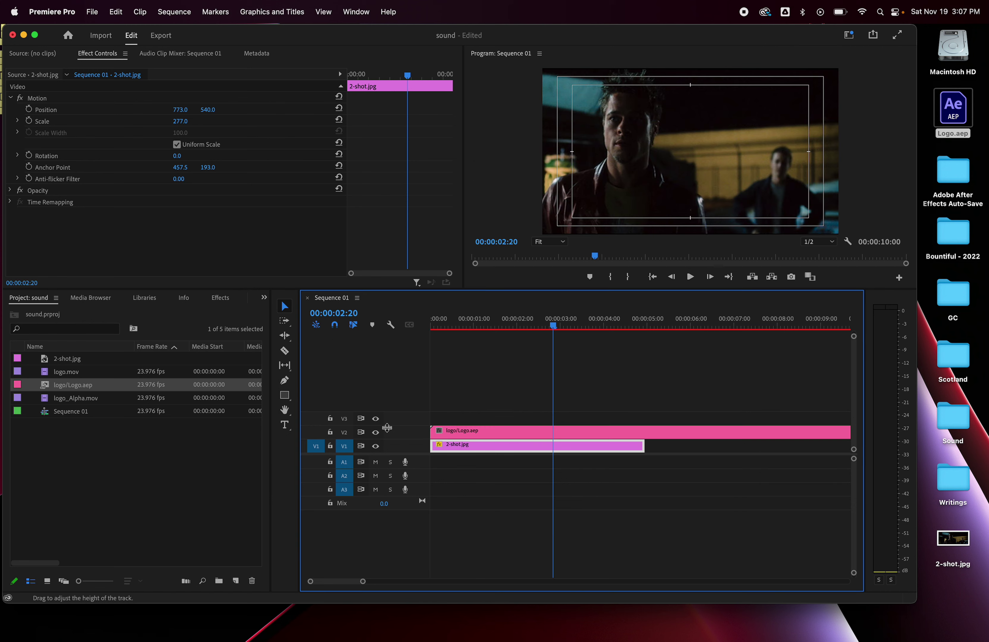
left_click(440, 327)
left_click_drag(440, 329, 528, 325)
left_click_drag(363, 581, 382, 582)
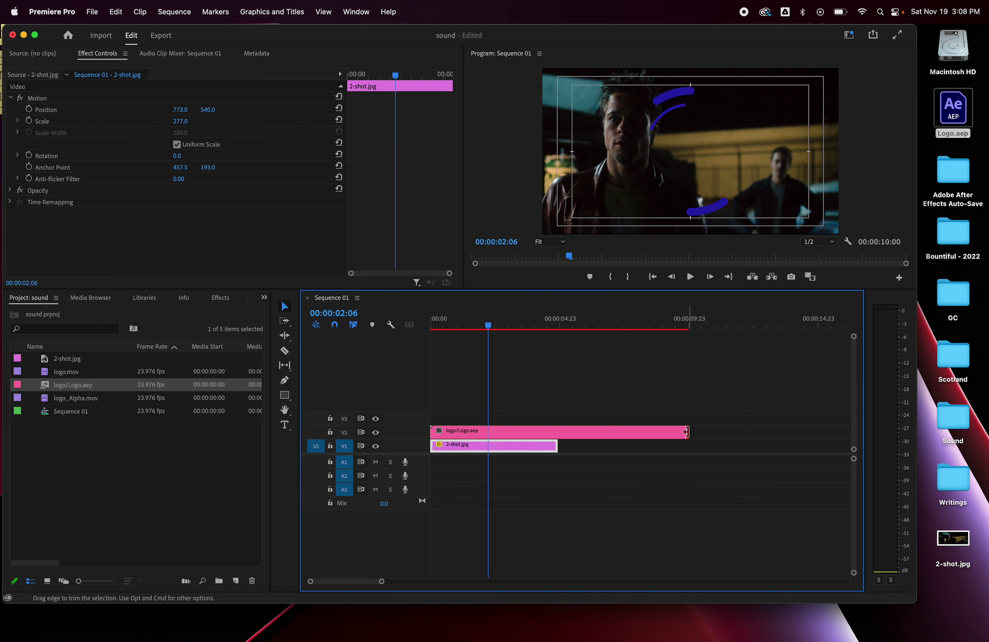
left_click_drag(686, 432, 558, 436)
left_click(57, 400)
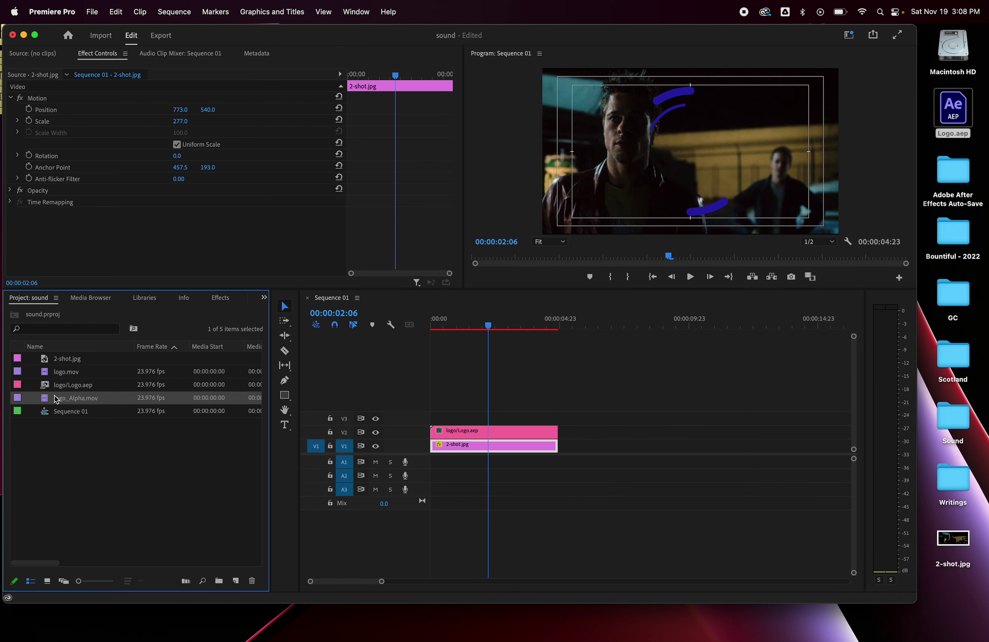
left_click(65, 373)
left_click(67, 398)
left_click(71, 375)
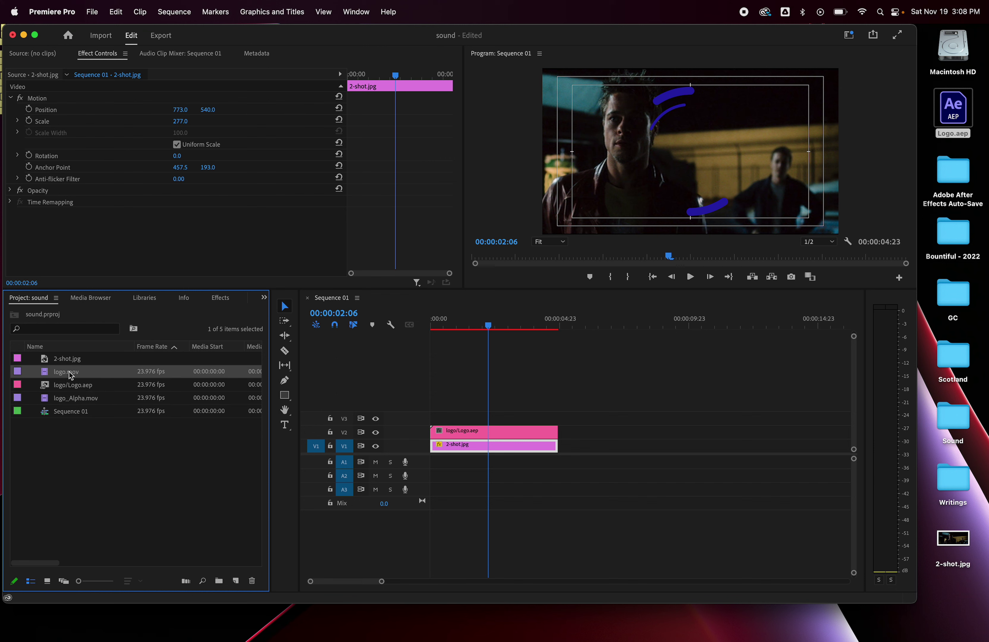
- Scrub through the logo overlay and widen the application window to span the full screen width
mouse_move(446, 326)
left_mouse_down()
mouse_move(433, 328)
mouse_move(517, 327)
left_mouse_up()
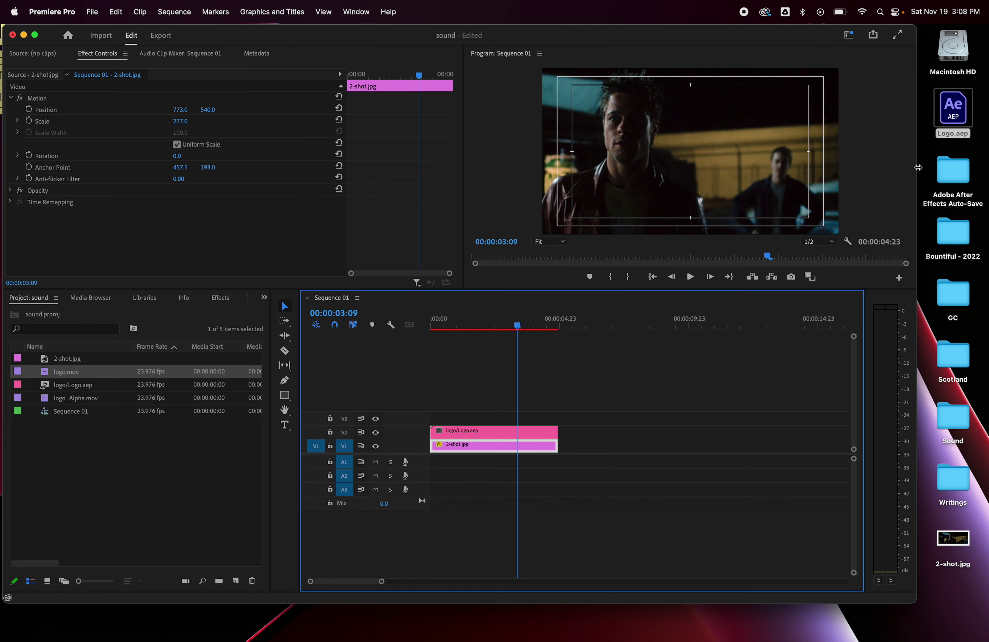
left_click_drag(919, 168, 985, 161)
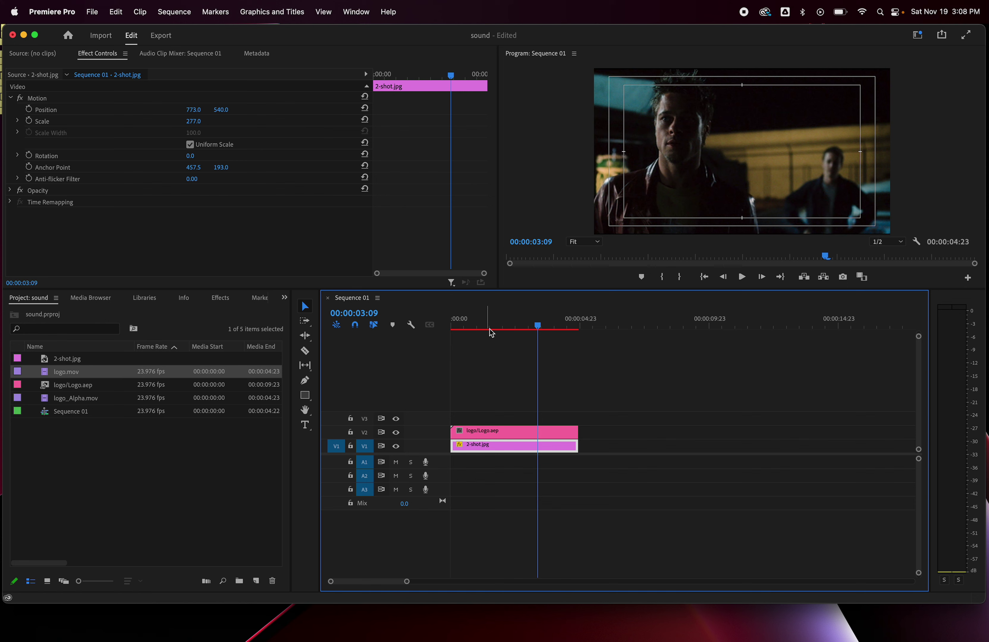
- Replace the logo/Logo.aep clip on V2 with logo.mov at the sequence start
left_click(490, 432)
key("Delete")
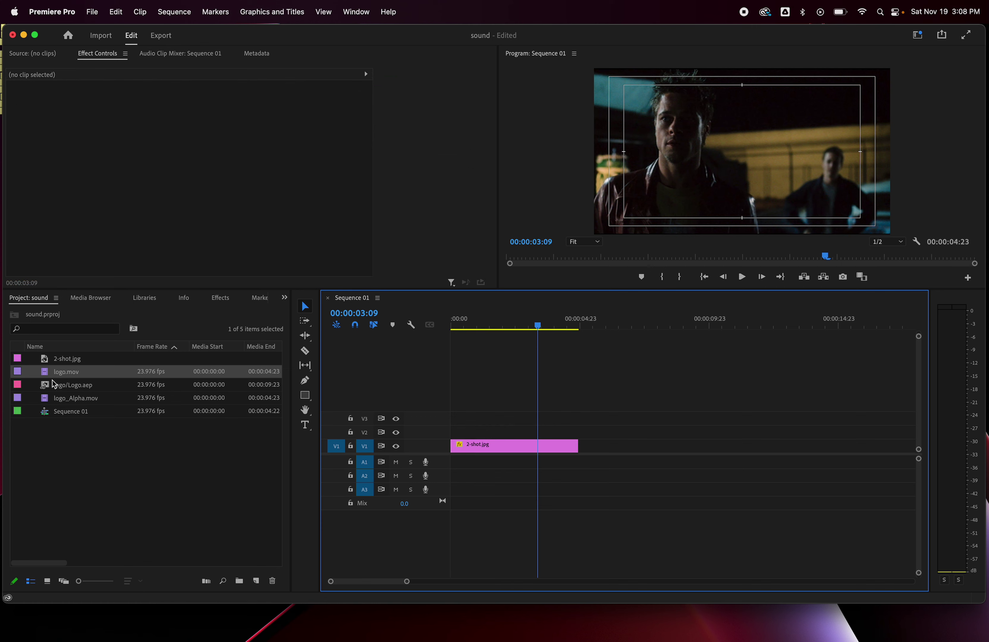
left_click_drag(45, 376, 458, 432)
- Swap logo.mov on V2 for logo_Alpha.mov, and delete that clip as well to leave only 2-shot.jpg
left_click(492, 431)
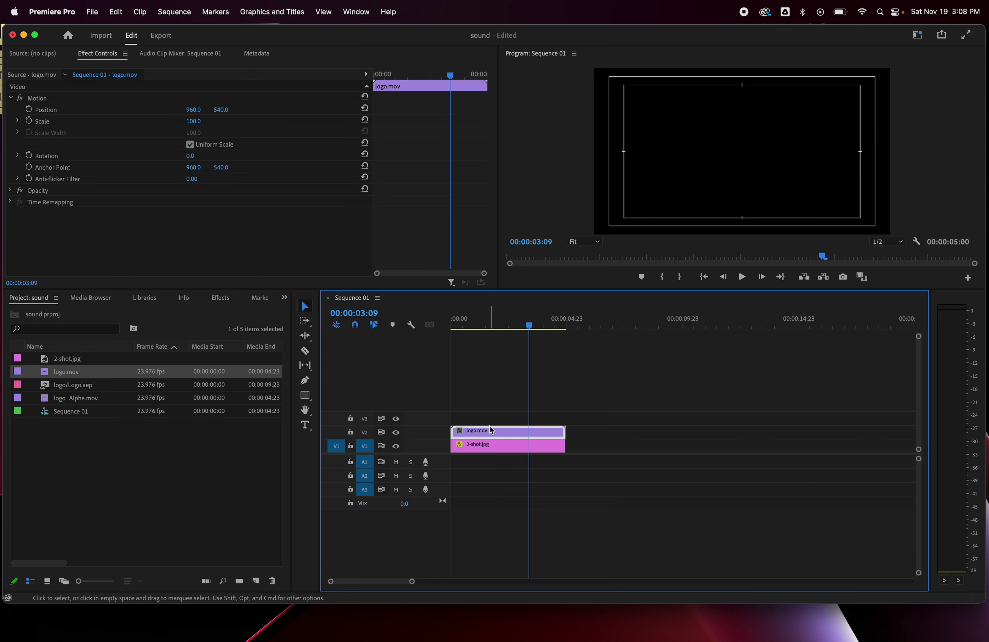
key("Delete")
left_click_drag(74, 404, 449, 440)
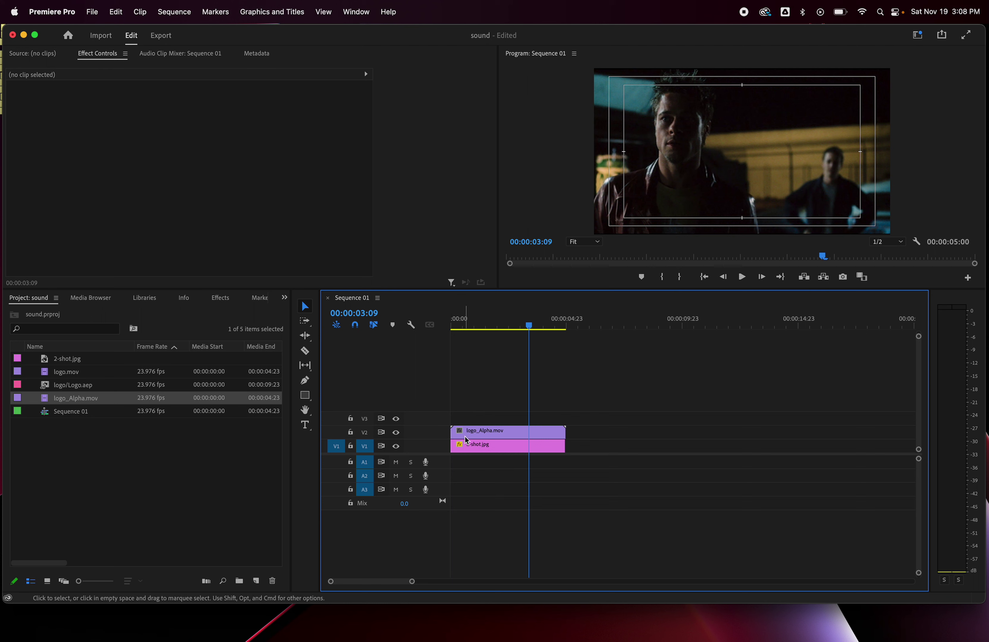
left_click(486, 433)
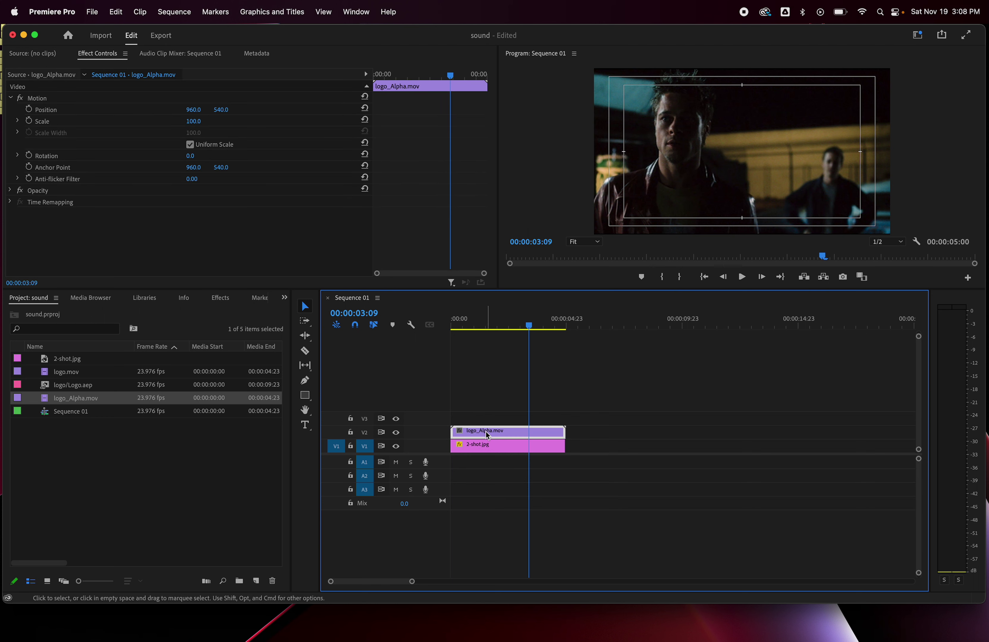
key("Delete")
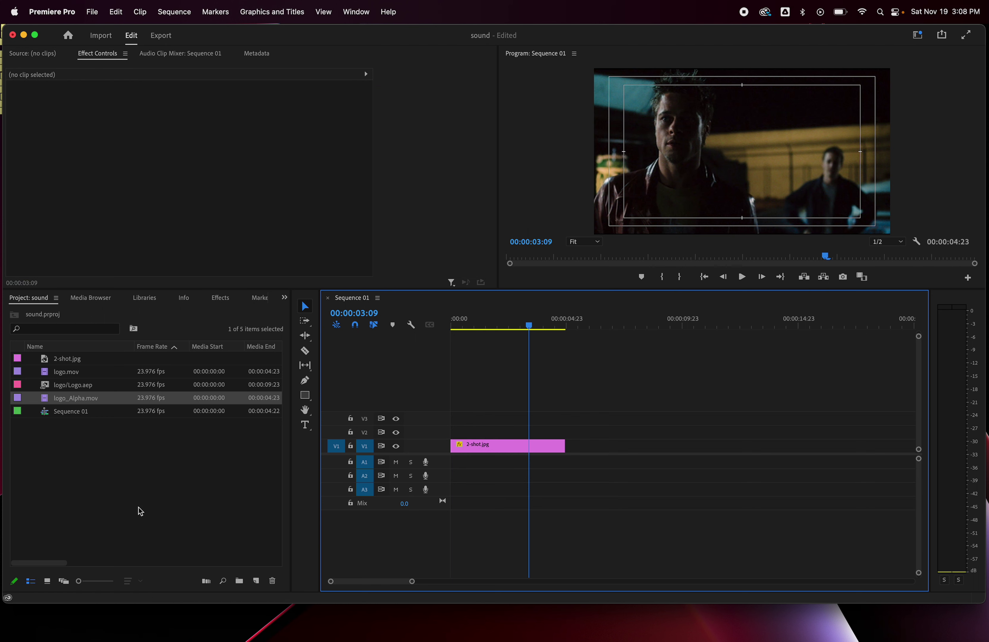